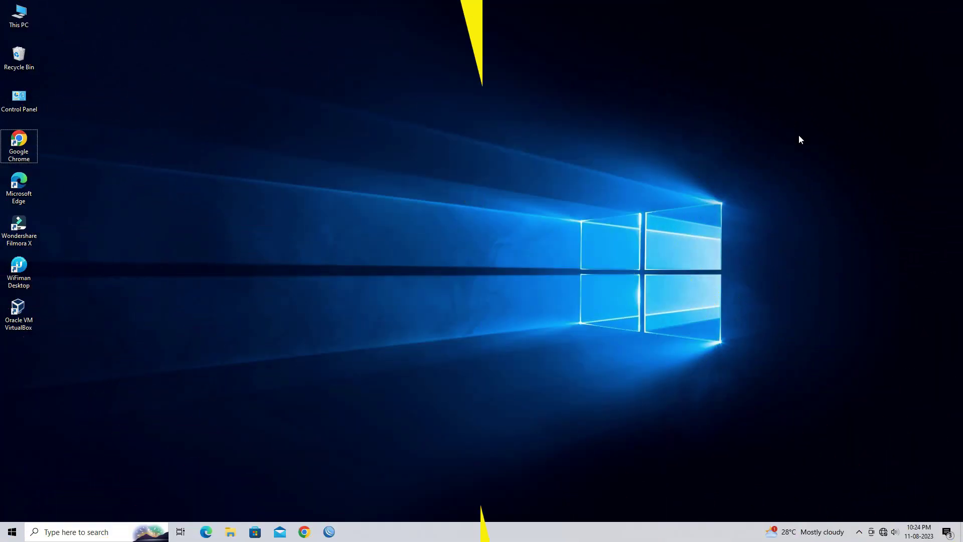
- Open the Ethernet adapter's properties from Network Connections (ncpa.cpl)
{"action": "key", "text": "super"}
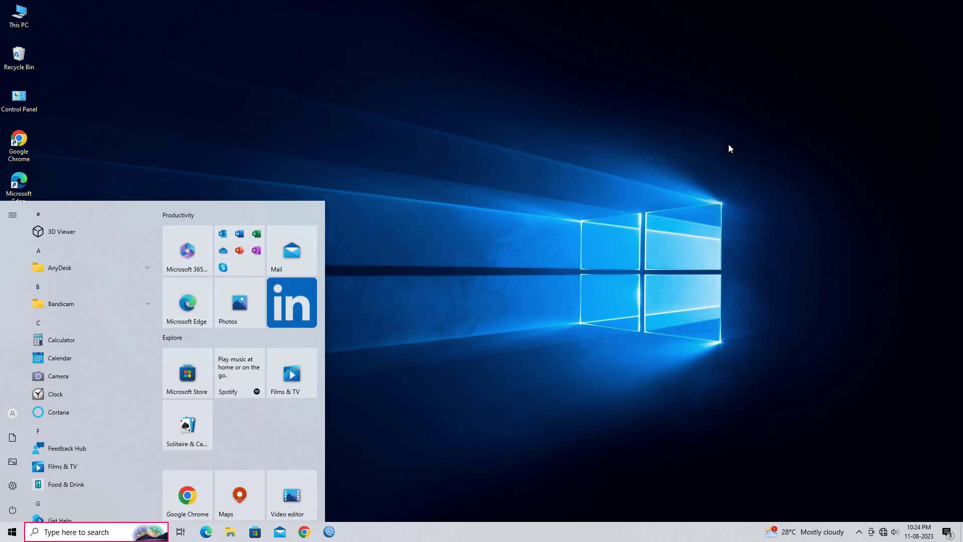
{"action": "key", "text": "super+r"}
{"action": "type", "text": "ncpa.cpl"}
{"action": "key", "text": "Return"}
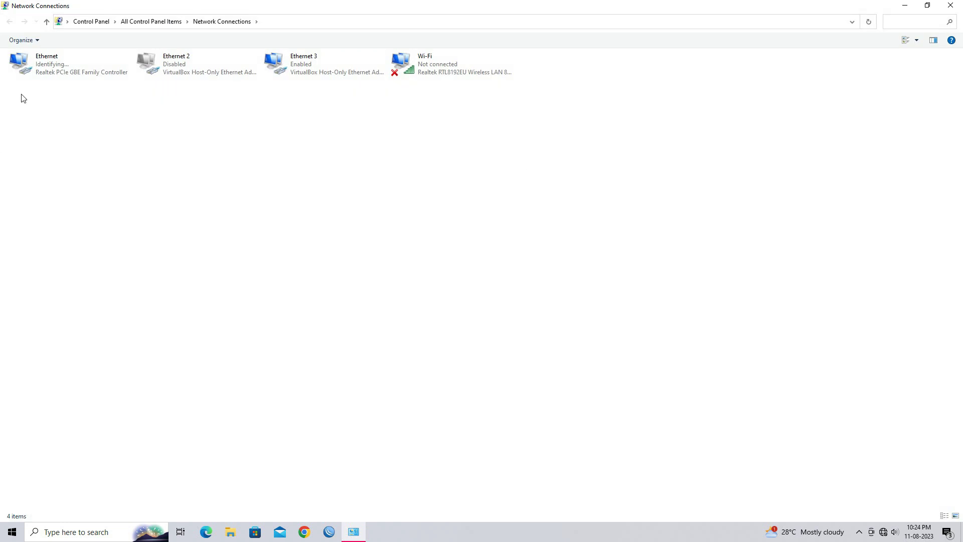
{"action": "right_click", "coordinate": [39, 75]}
{"action": "left_click", "coordinate": [73, 169]}
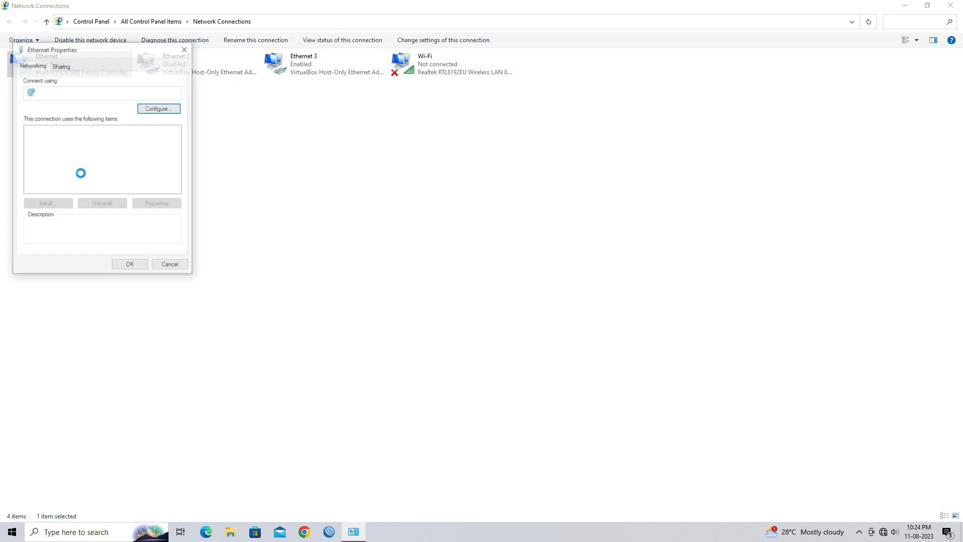
- Set the adapter's IPv4 to static 192.168.1.25 with mask 255.255.255.0 and close Network Connections
{"action": "double_click", "coordinate": [111, 139]}
{"action": "left_click", "coordinate": [110, 163]}
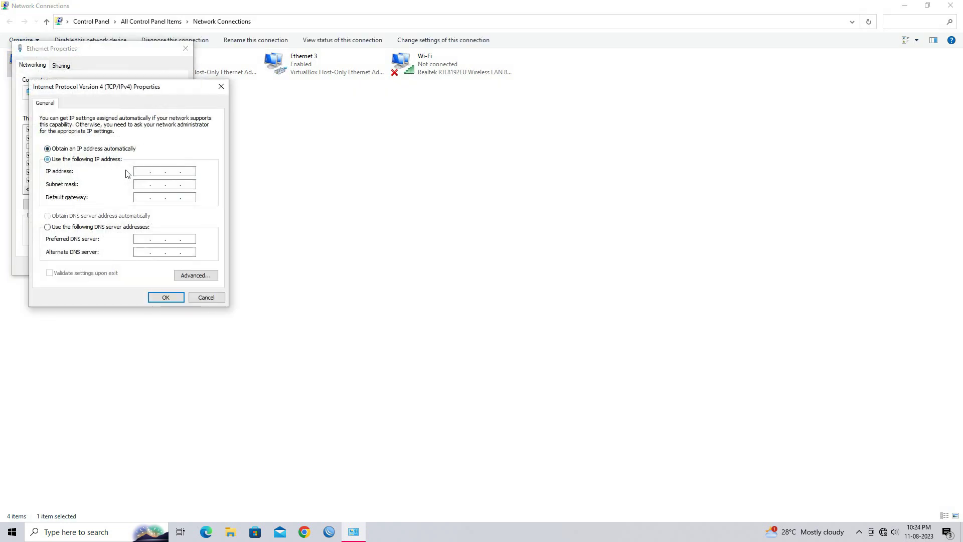
{"action": "type", "text": "192.168.1.25"}
{"action": "key", "text": "Tab"}
{"action": "left_click", "coordinate": [170, 297]}
{"action": "left_click", "coordinate": [143, 263]}
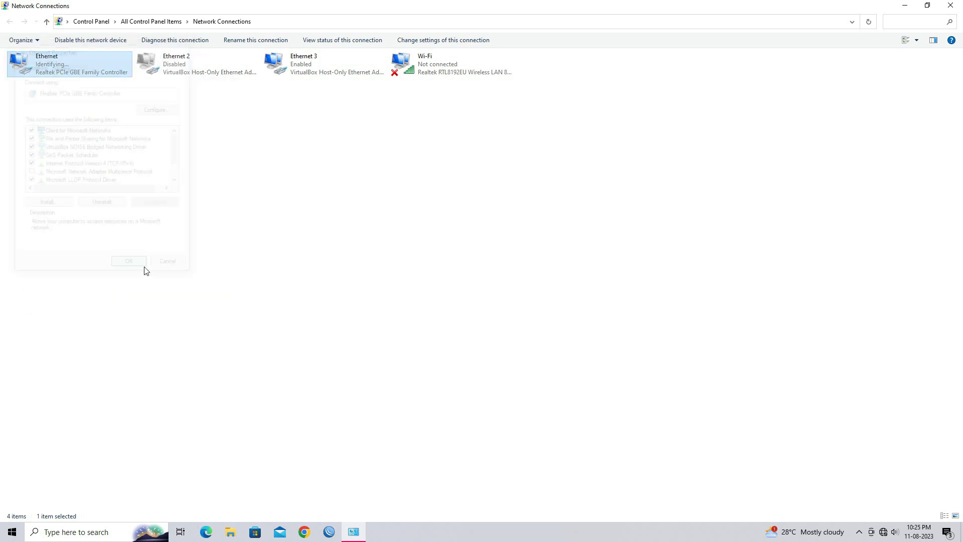
{"action": "key", "text": "super+d"}
{"action": "key", "text": "super+r"}
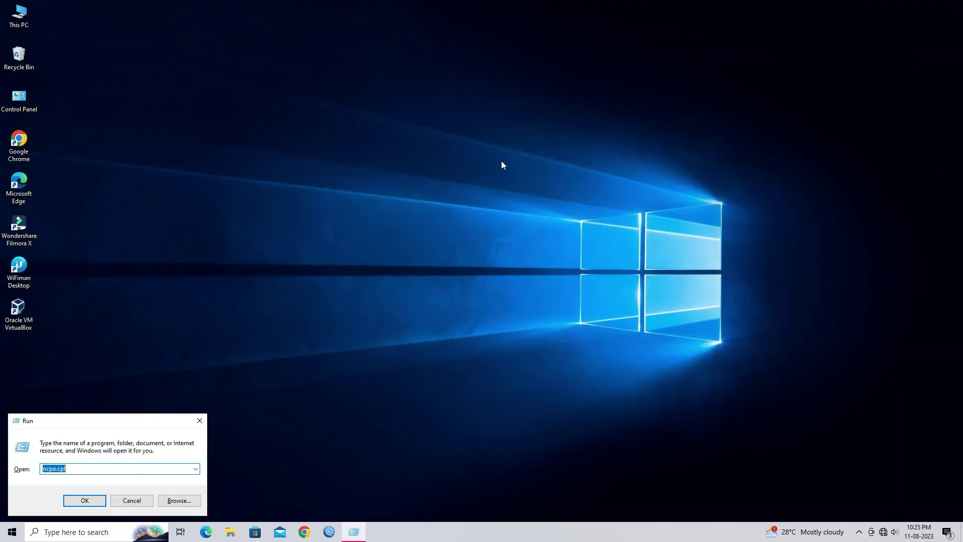
- Run 'ping 192.168.1.20 -t' in Command Prompt, then minimize the window
{"action": "type", "text": "cmd"}
{"action": "key", "text": "Return"}
{"action": "type", "text": "ping 19"}
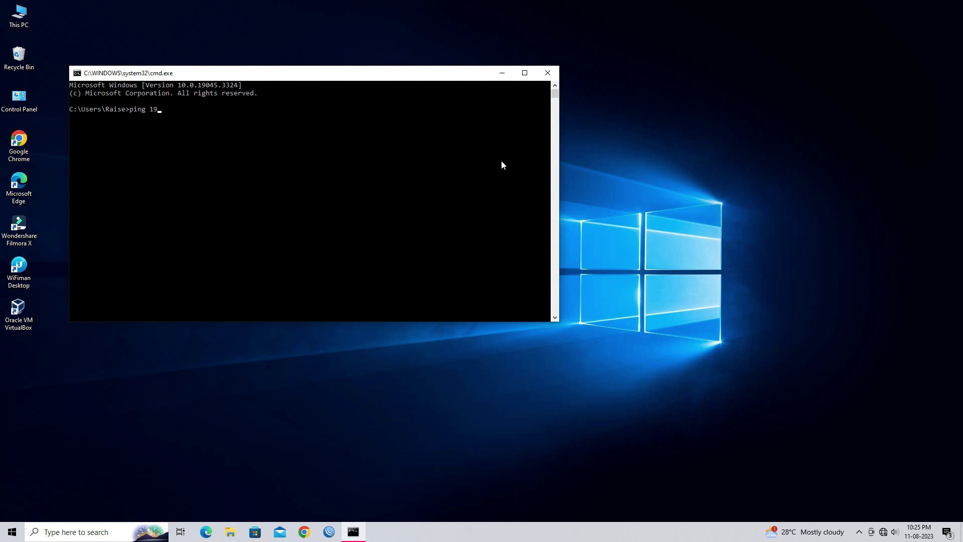
{"action": "type", "text": "2.168.1.20 -t"}
{"action": "key", "text": "Return"}
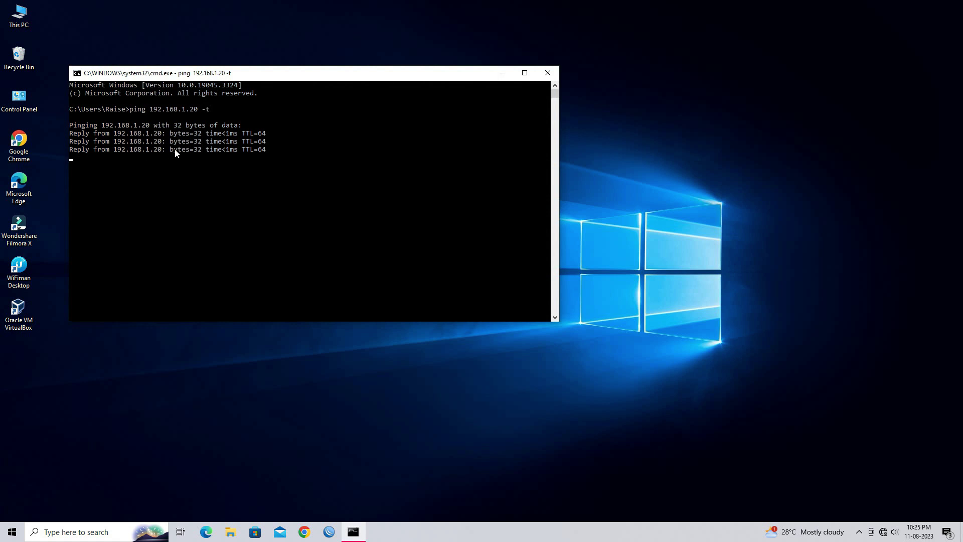
{"action": "left_click", "coordinate": [502, 74]}
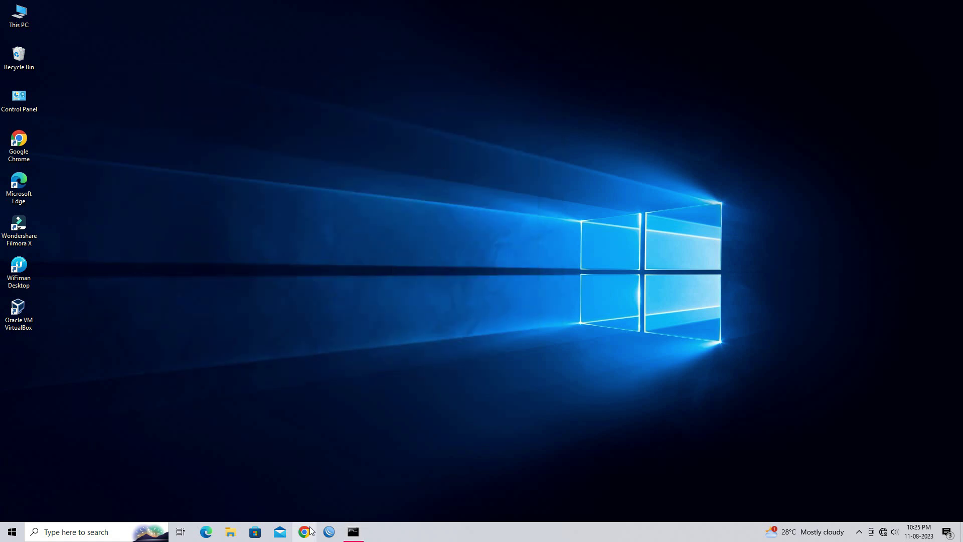
- Load 192.168.1.20 in Chrome and proceed past the unsafe-certificate warning to the setup page
{"action": "left_click", "coordinate": [310, 531]}
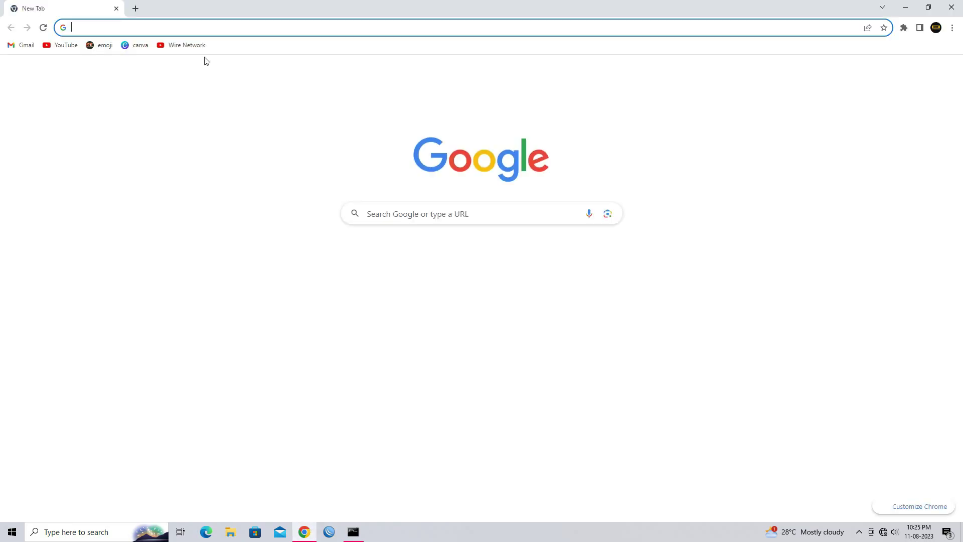
{"action": "type", "text": "192"}
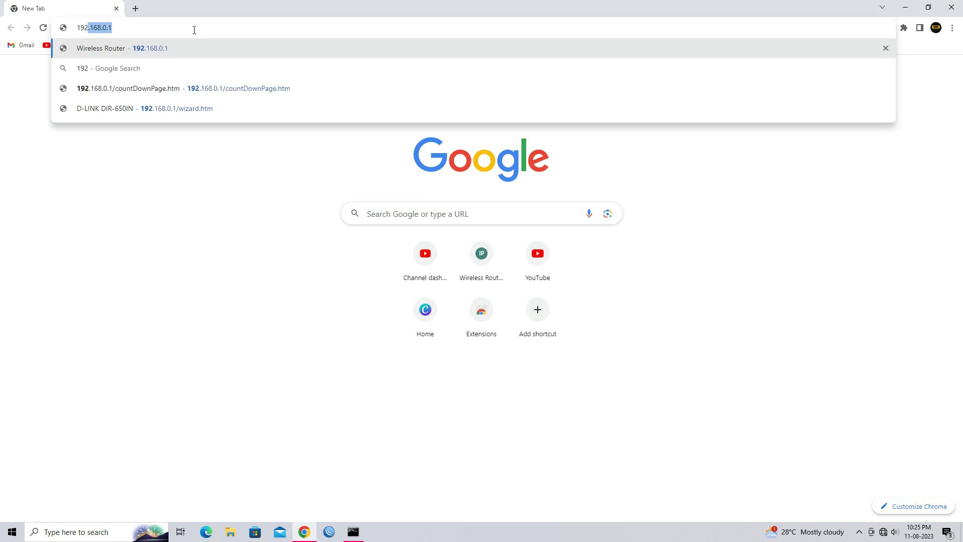
{"action": "type", "text": ".168.1.20"}
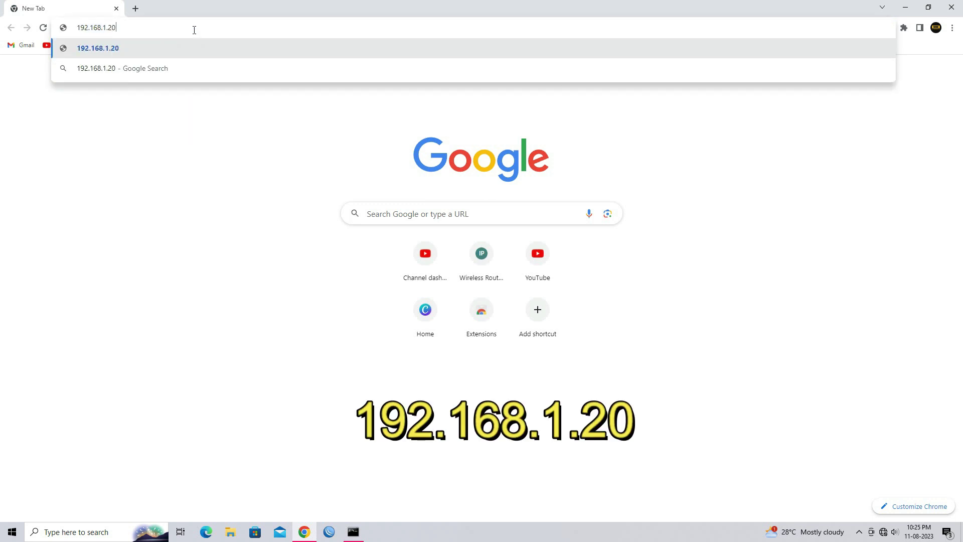
{"action": "key", "text": "Return"}
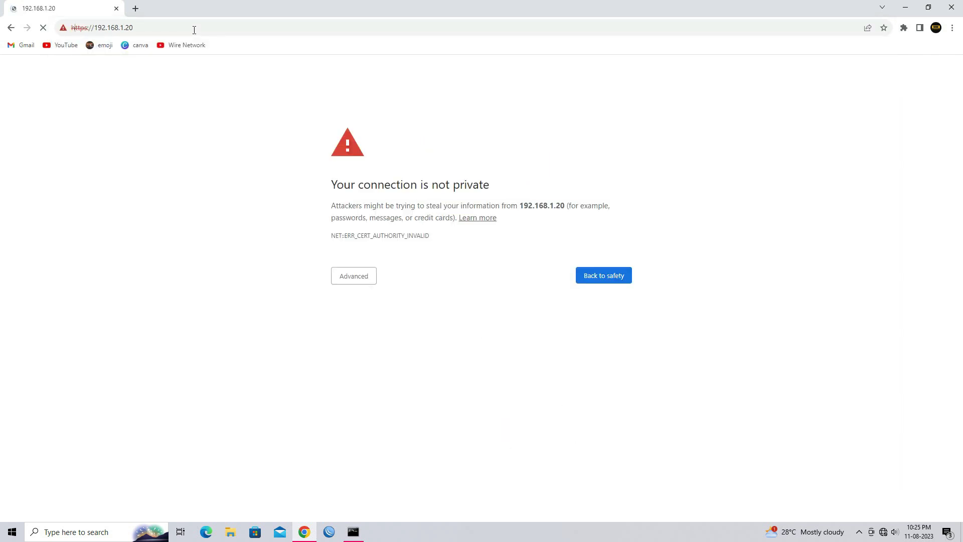
{"action": "left_click", "coordinate": [364, 282]}
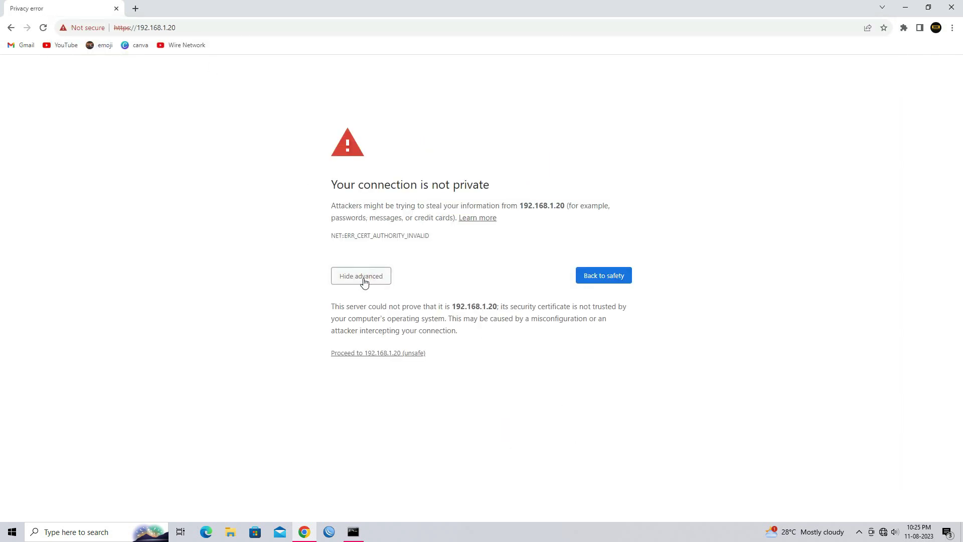
{"action": "left_click", "coordinate": [385, 355]}
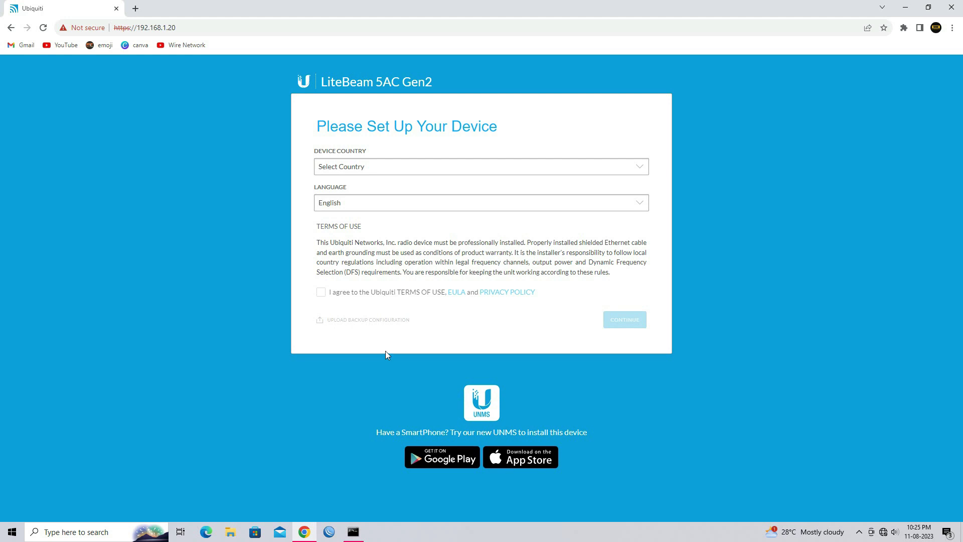
- Choose Licensed as the device country, agree to the terms of use and continue
{"action": "left_click", "coordinate": [421, 171]}
{"action": "key", "text": "l"}
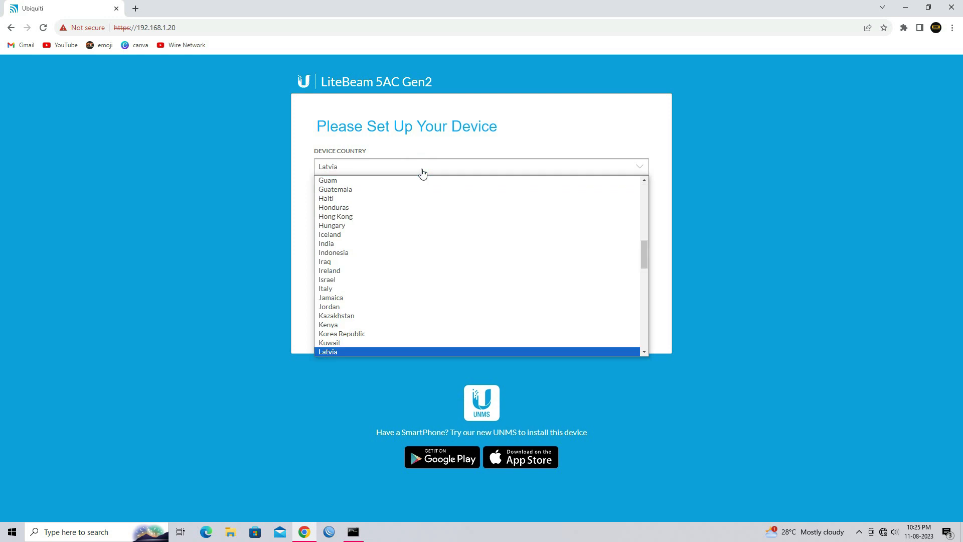
{"action": "key", "text": "i"}
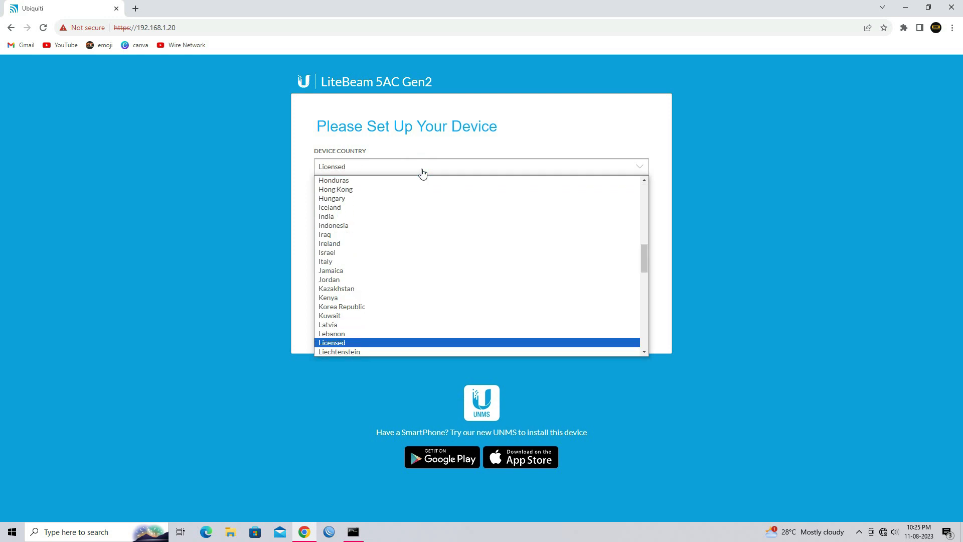
{"action": "key", "text": "Return"}
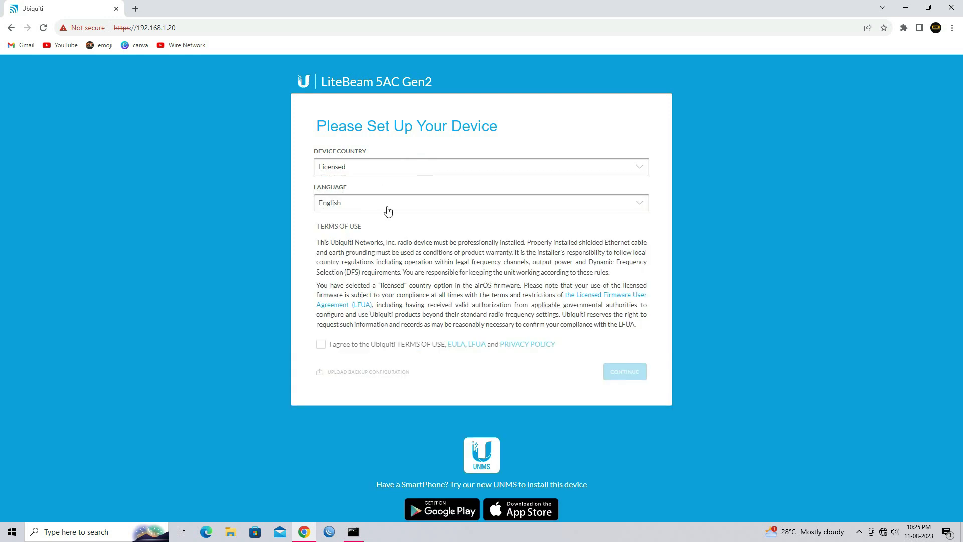
{"action": "left_click", "coordinate": [320, 350]}
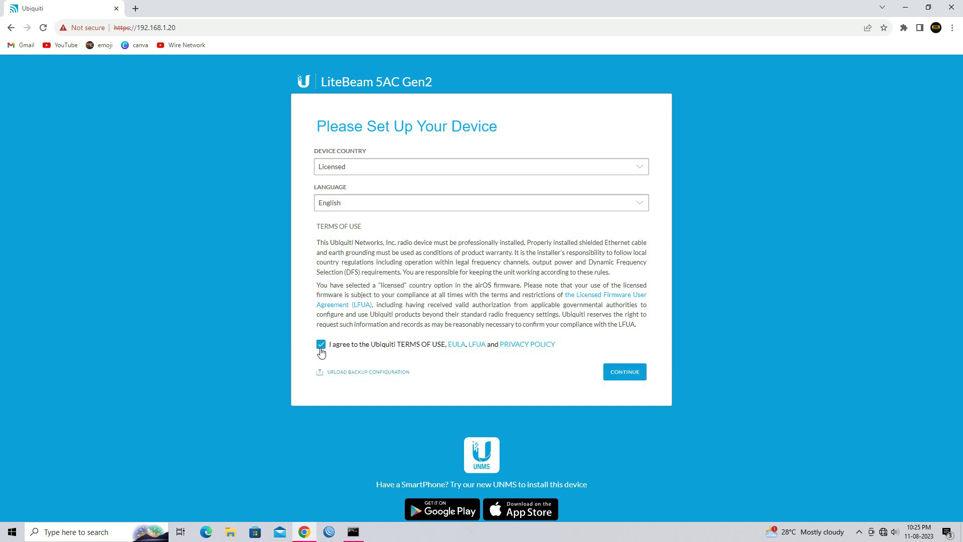
{"action": "left_click", "coordinate": [622, 378]}
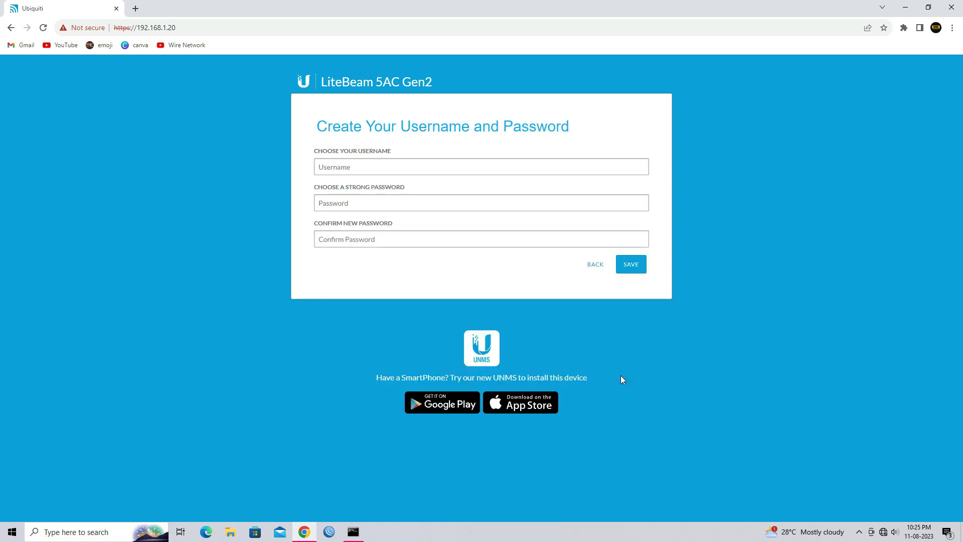
- Enter username 'ubnt' with a strong, confirmed password and save the account
{"action": "left_click", "coordinate": [367, 171]}
{"action": "type", "text": "ubnt"}
{"action": "key", "text": "Tab"}
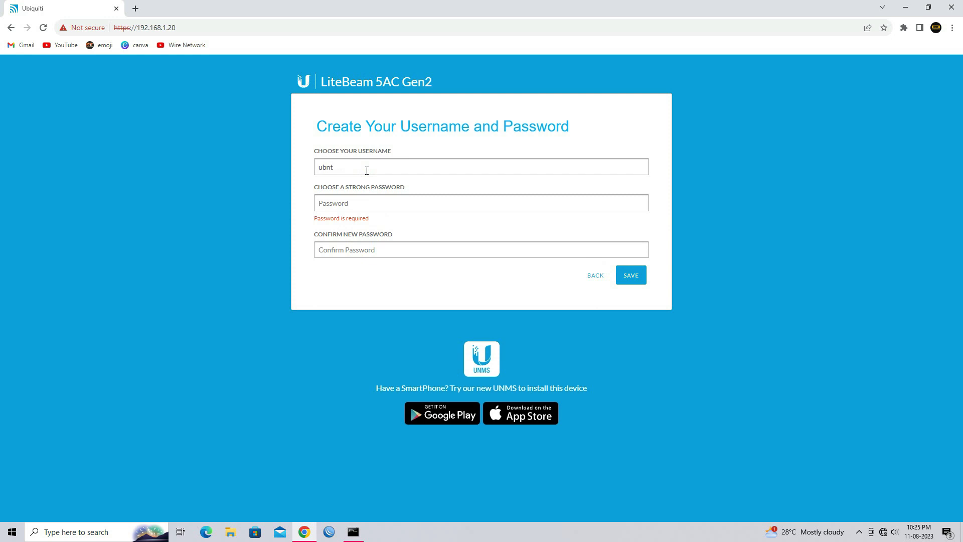
{"action": "key", "text": "Tab"}
{"action": "key", "text": "shift+Tab"}
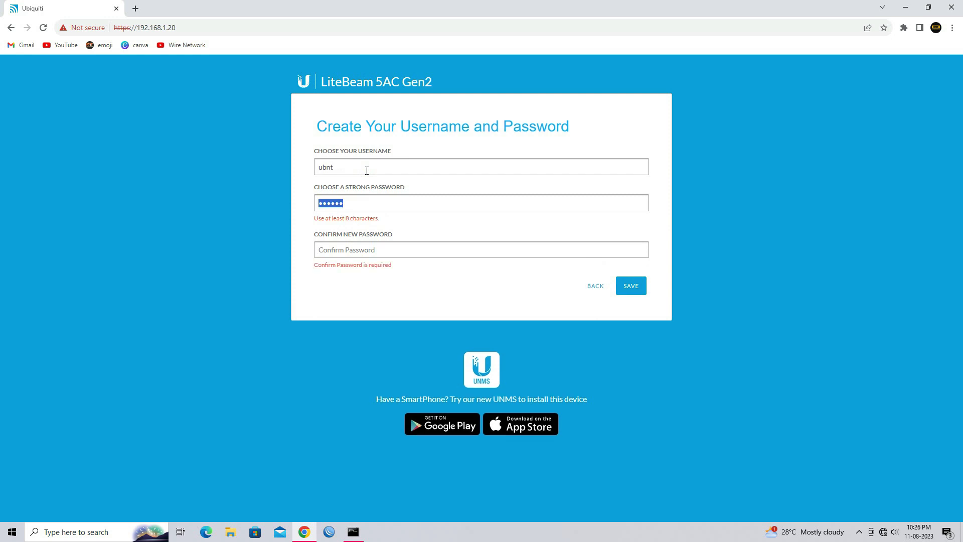
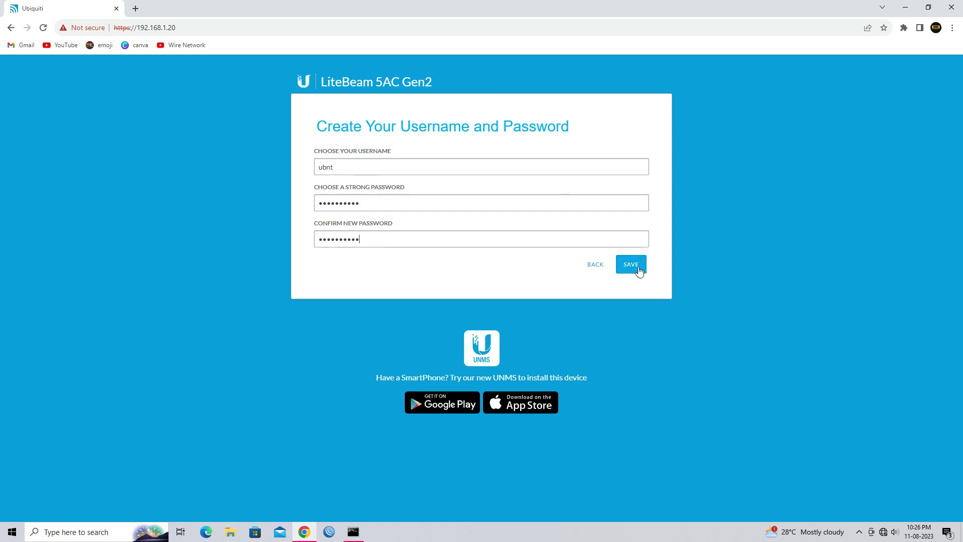
{"action": "left_click", "coordinate": [638, 266]}
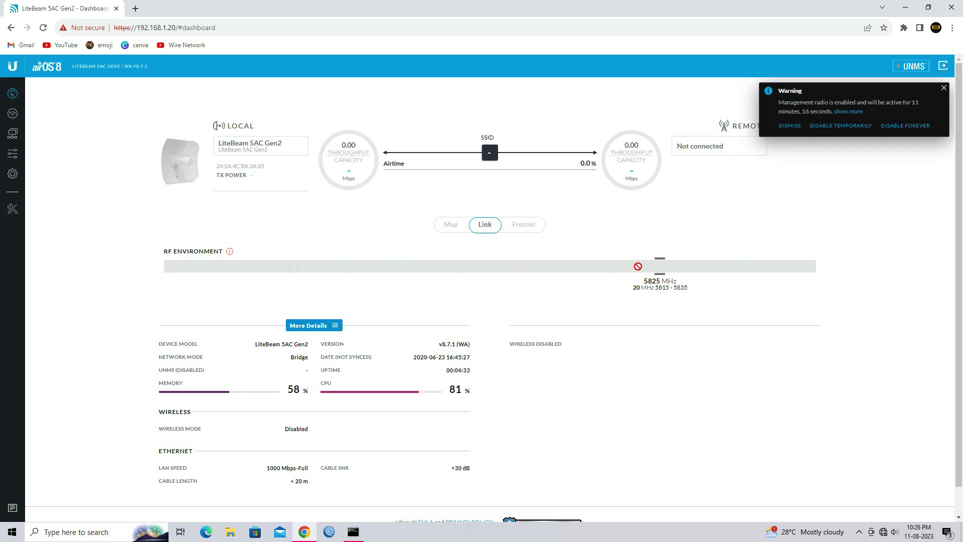
- Dismiss the management radio warning on the airOS dashboard
{"action": "left_click", "coordinate": [943, 89]}
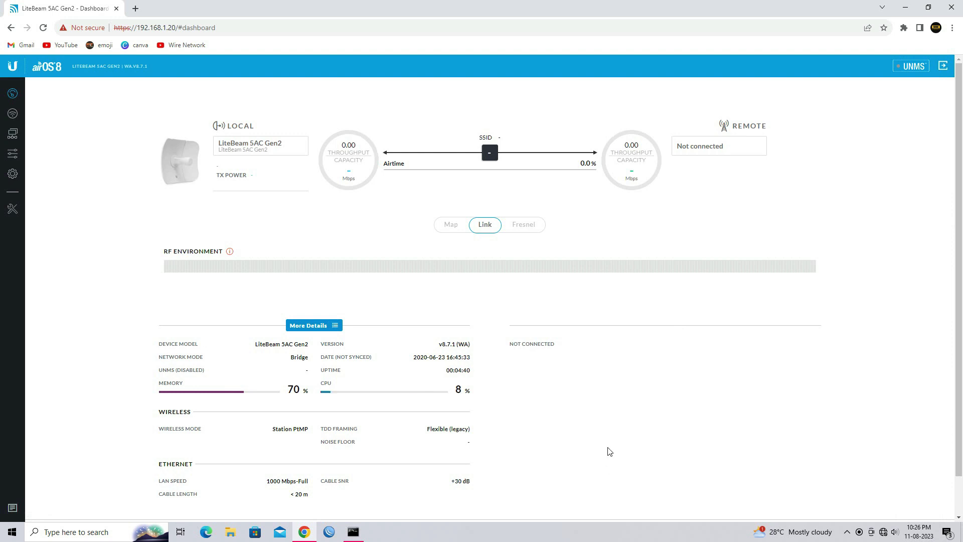
- Turn on Access Point and PTP Mode in the wireless settings
{"action": "left_click", "coordinate": [13, 115]}
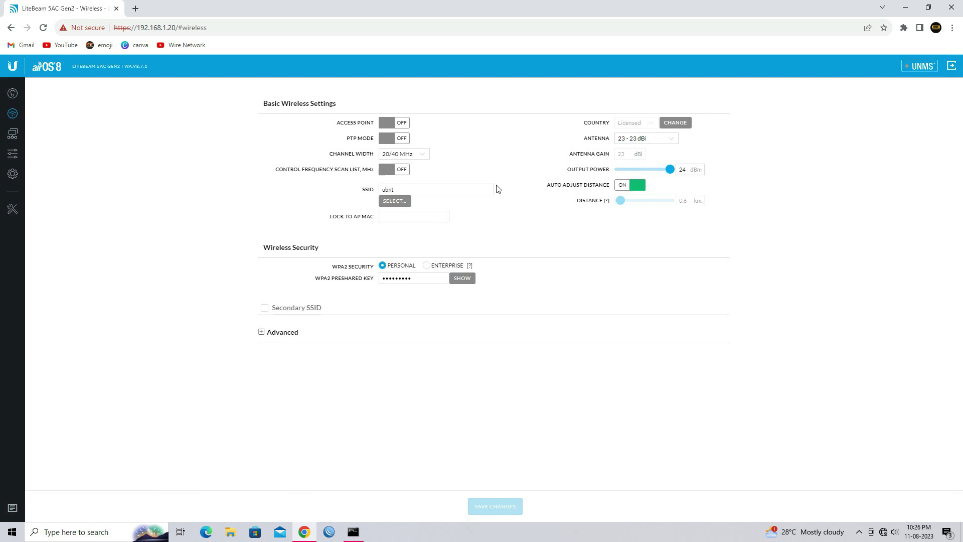
{"action": "left_click", "coordinate": [386, 125]}
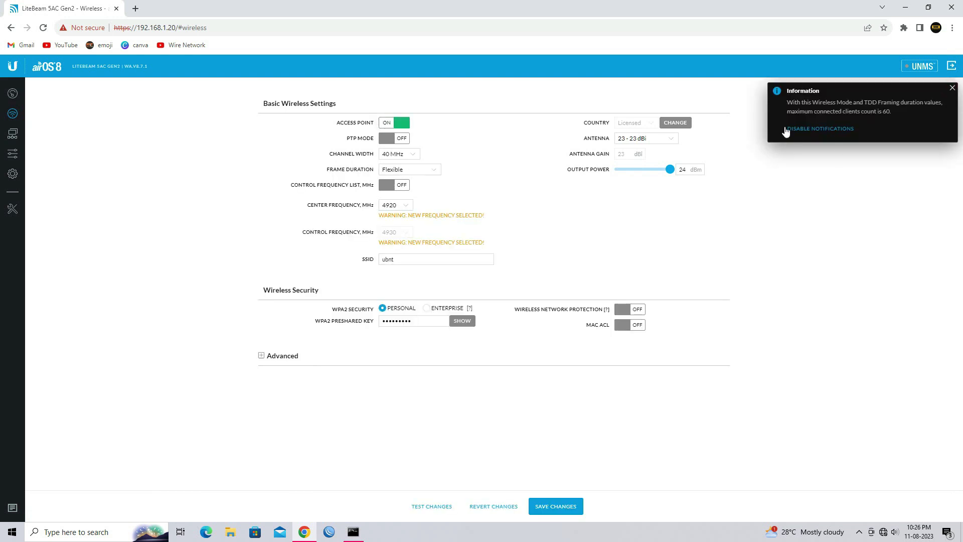
{"action": "left_click", "coordinate": [951, 88]}
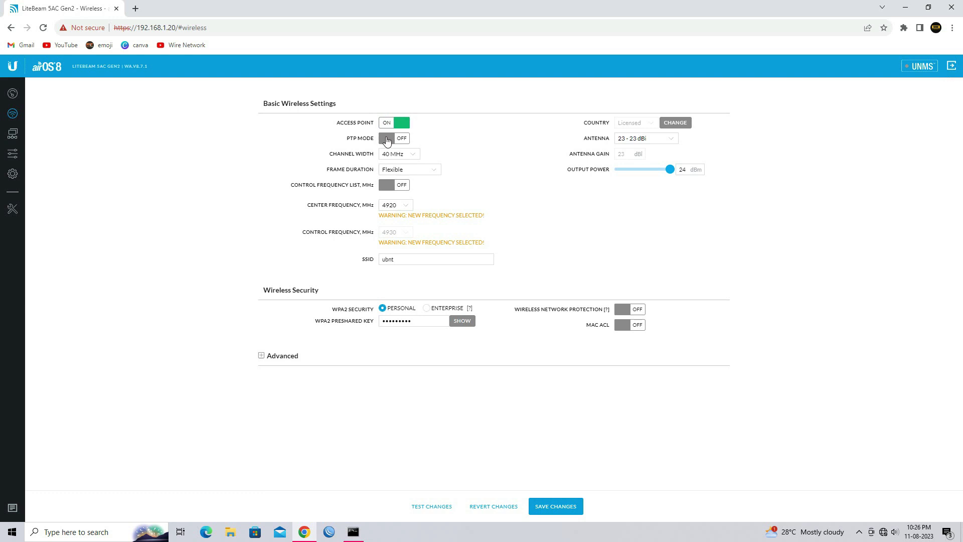
{"action": "left_click", "coordinate": [387, 140]}
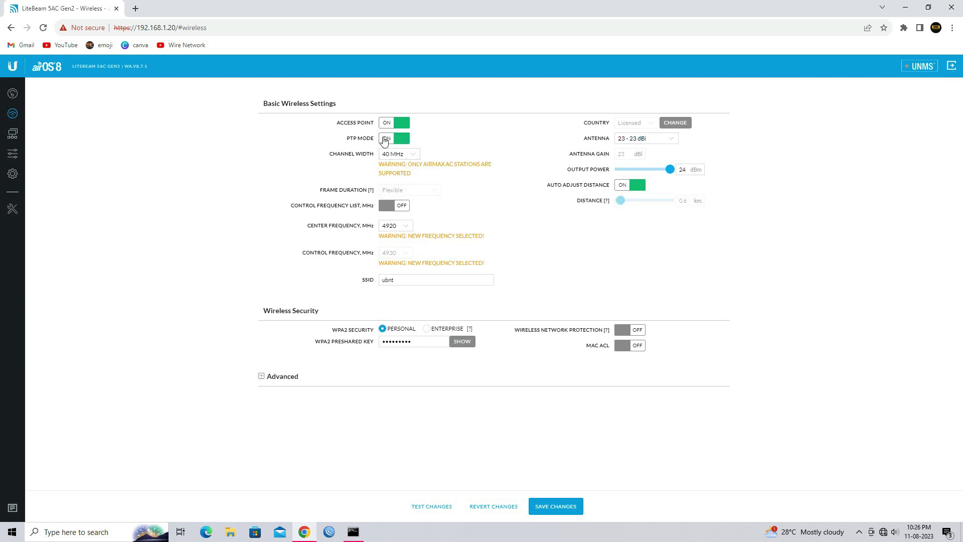
- Set channel width to 80 MHz and center frequency to 5400 MHz
{"action": "left_click", "coordinate": [416, 155]}
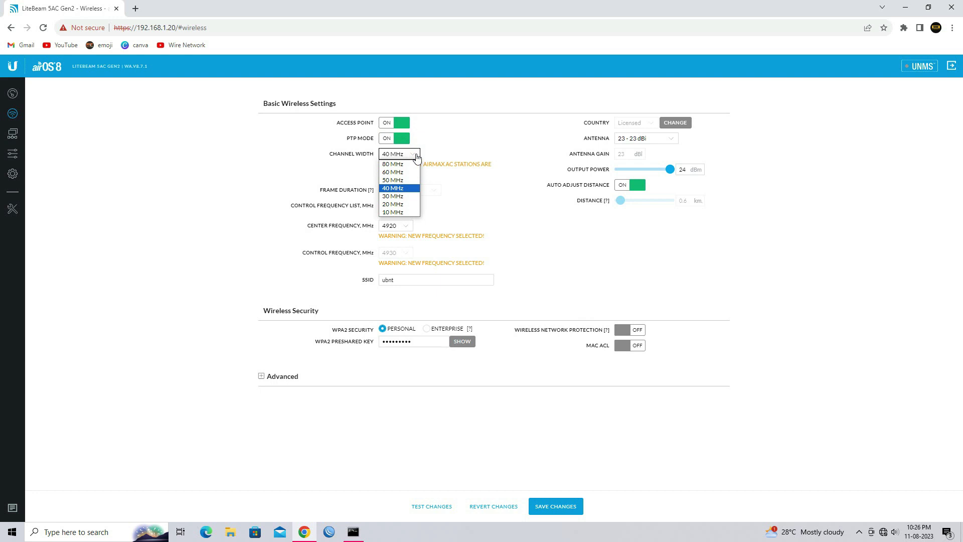
{"action": "left_click", "coordinate": [408, 167]}
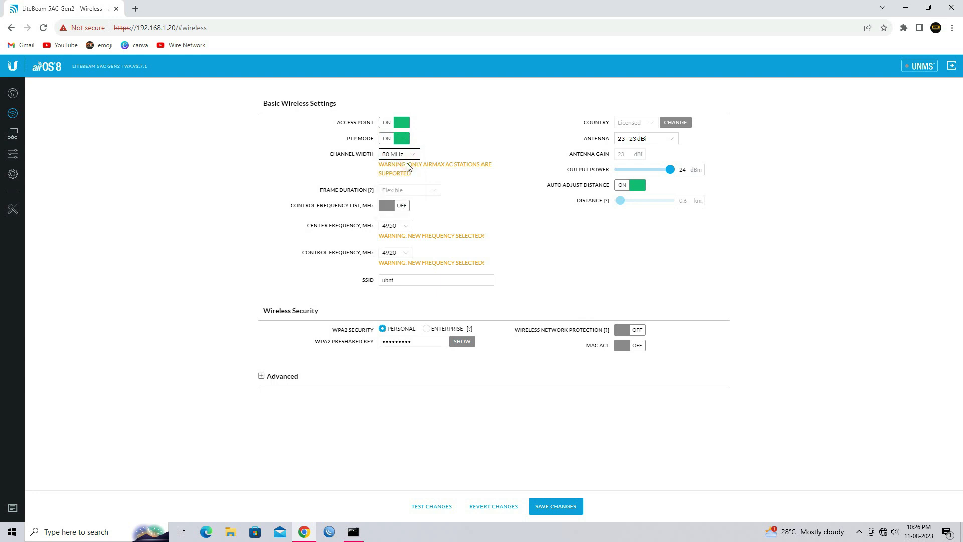
{"action": "left_click", "coordinate": [408, 226]}
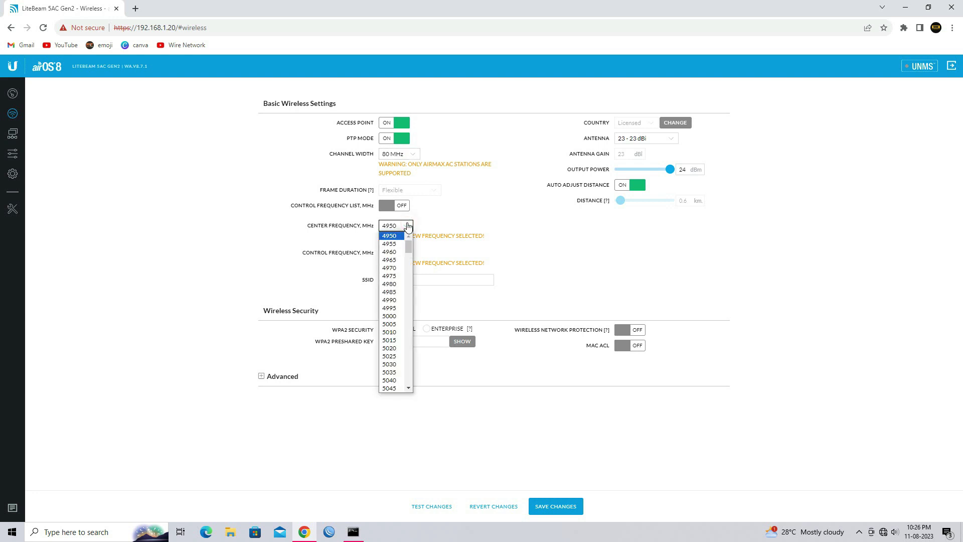
{"action": "type", "text": "5400"}
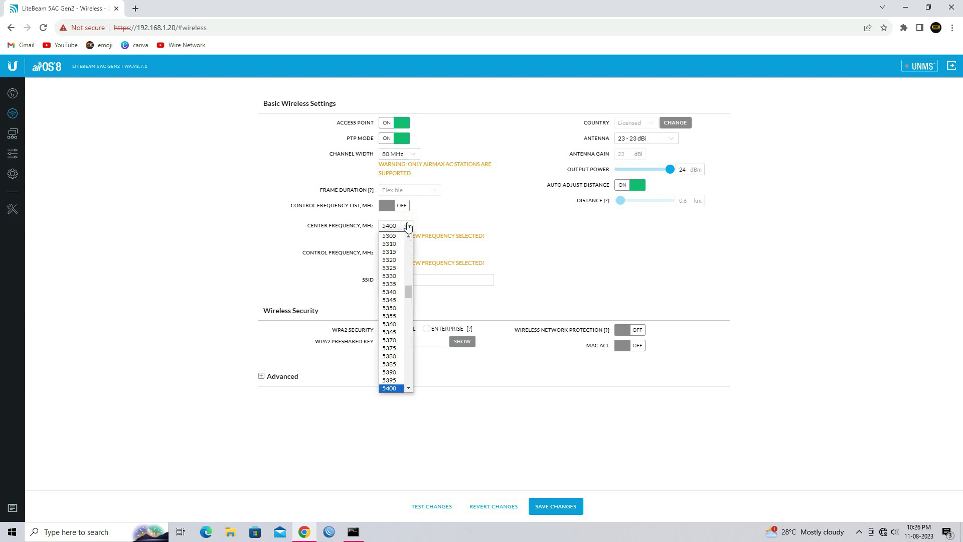
{"action": "key", "text": "Return"}
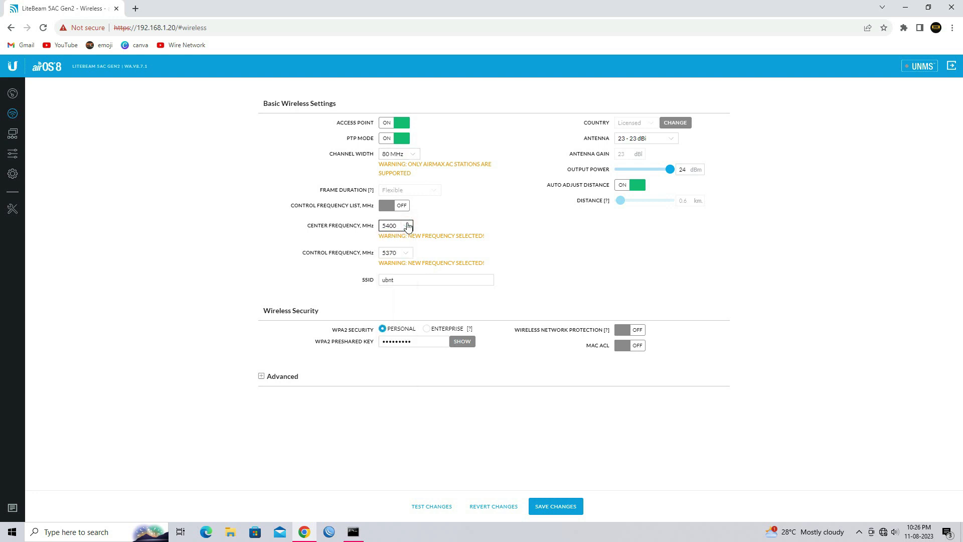
- Replace the SSID with WIRE_OFFICE
{"action": "double_click", "coordinate": [418, 280]}
{"action": "type", "text": "WIE"}
{"action": "type", "text": "E"}
{"action": "type", "text": "_OFFICE"}
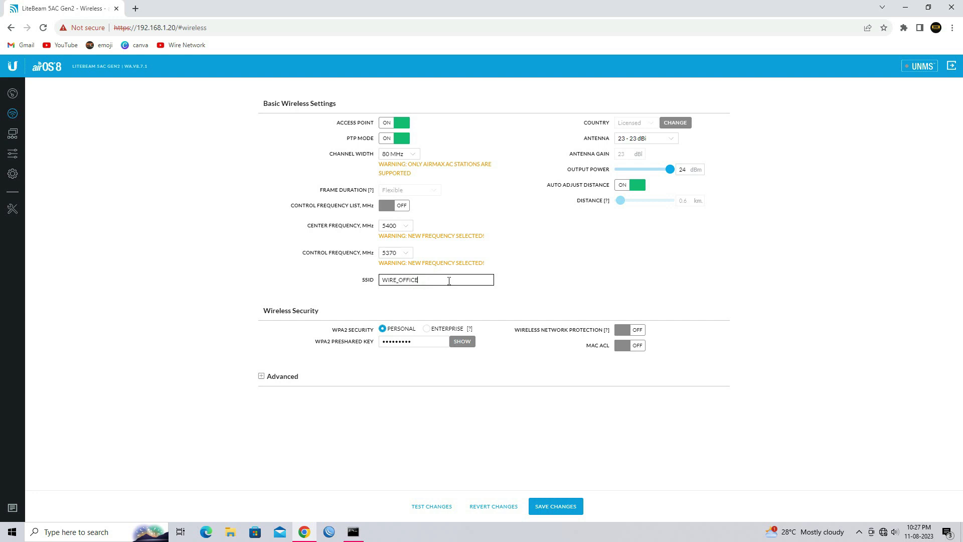
{"action": "left_click", "coordinate": [459, 343]}
- Replace the WPA2 preshared key with a new passphrase
{"action": "left_click", "coordinate": [419, 341]}
{"action": "left_click_drag", "start_coordinate": [427, 342], "coordinate": [378, 345]}
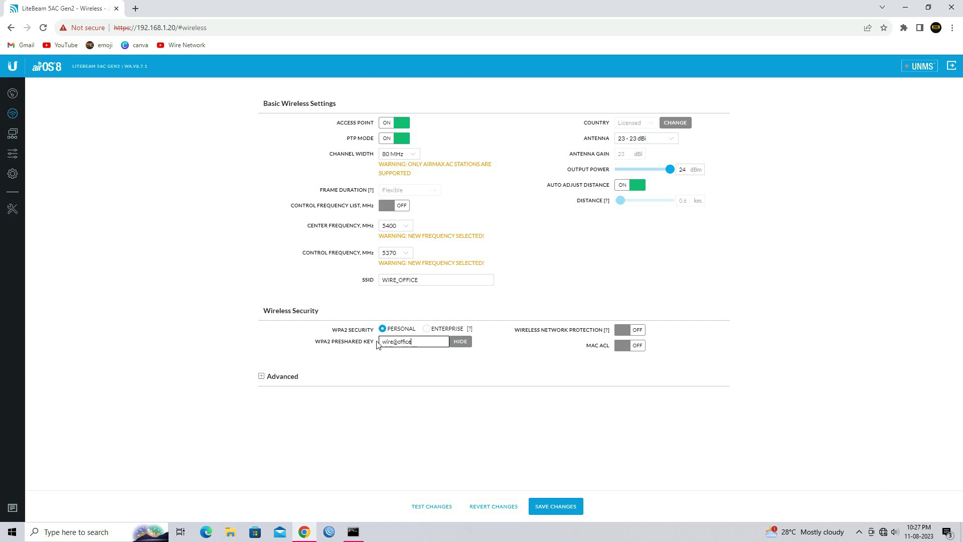
{"action": "left_click", "coordinate": [624, 264]}
- Turn off Calculate EIRP Limit under Advanced and save the wireless changes
{"action": "left_click", "coordinate": [284, 380]}
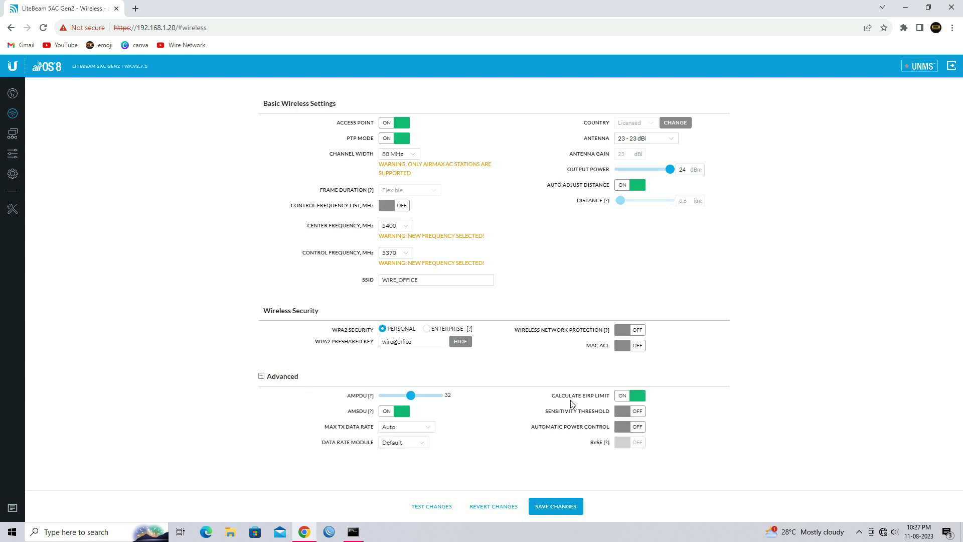
{"action": "left_click", "coordinate": [642, 397]}
{"action": "left_click", "coordinate": [565, 511]}
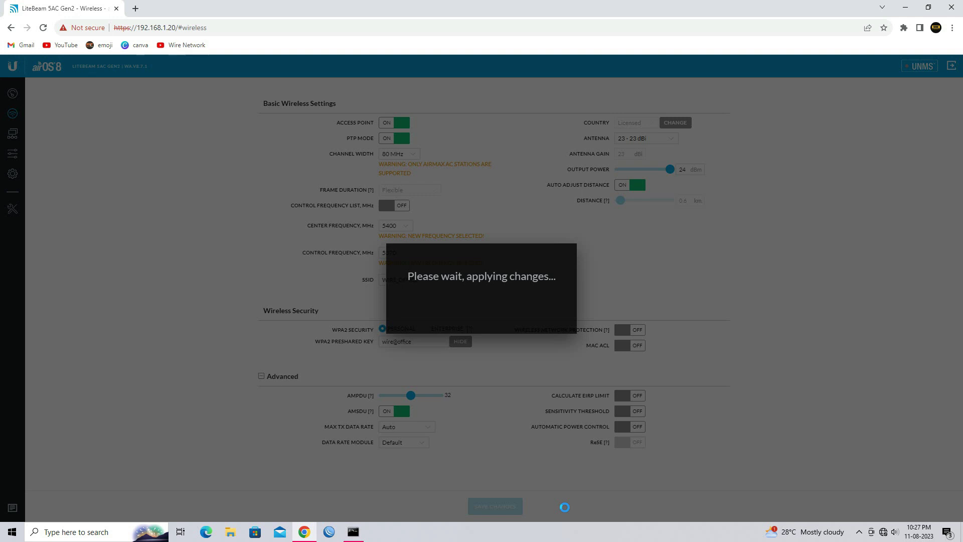
- Bring back the ping window, narrow it and dock it on the right beside airOS
{"action": "left_click", "coordinate": [353, 532]}
{"action": "left_click_drag", "start_coordinate": [361, 75], "coordinate": [860, 189]}
{"action": "left_click_drag", "start_coordinate": [861, 157], "coordinate": [769, 155]}
{"action": "left_click_drag", "start_coordinate": [896, 151], "coordinate": [637, 156]}
{"action": "left_click_drag", "start_coordinate": [544, 162], "coordinate": [825, 157]}
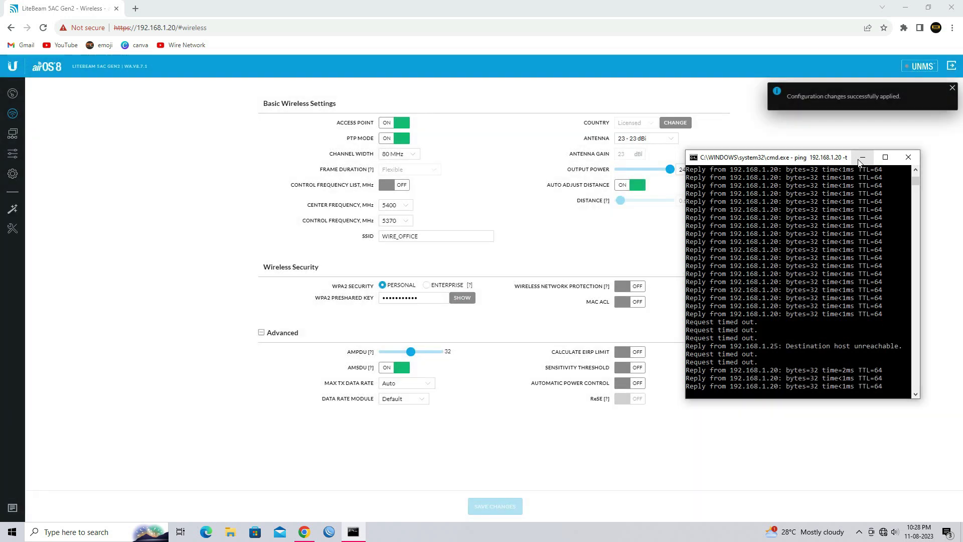
- On the Network tab set static IP 192.168.20.1/255.255.255.0, gateway and DNS 8.8.8.8/4.2.2.2
{"action": "left_click", "coordinate": [861, 158]}
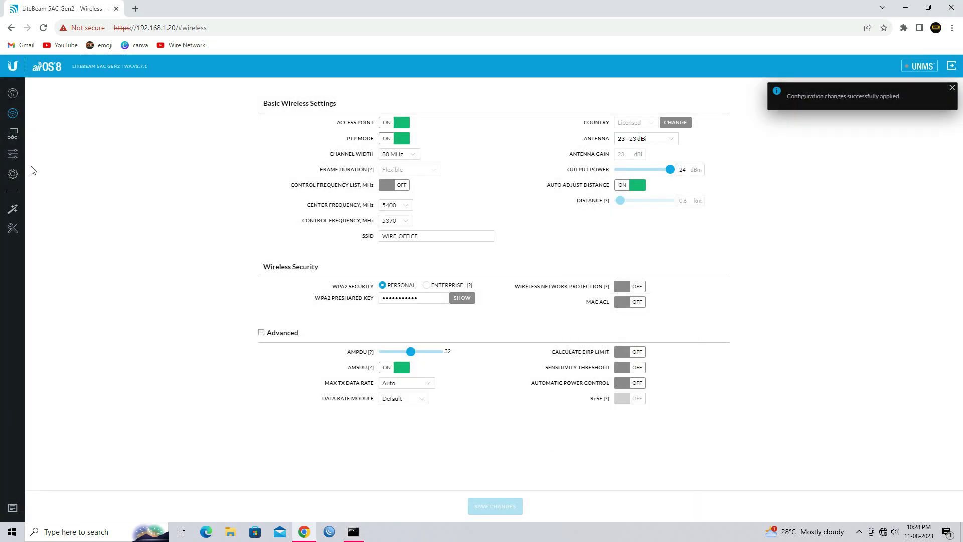
{"action": "left_click", "coordinate": [22, 138]}
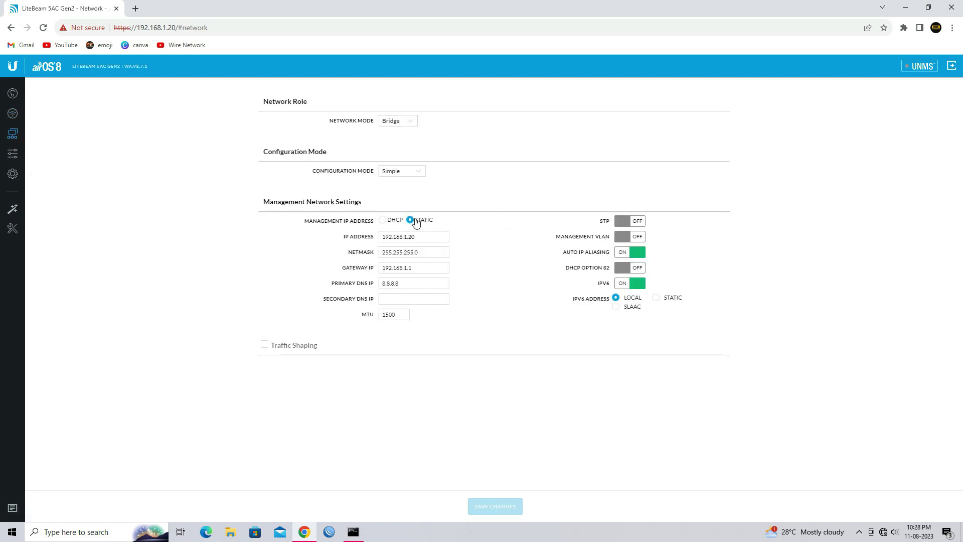
{"action": "left_click_drag", "start_coordinate": [427, 236], "coordinate": [380, 238]}
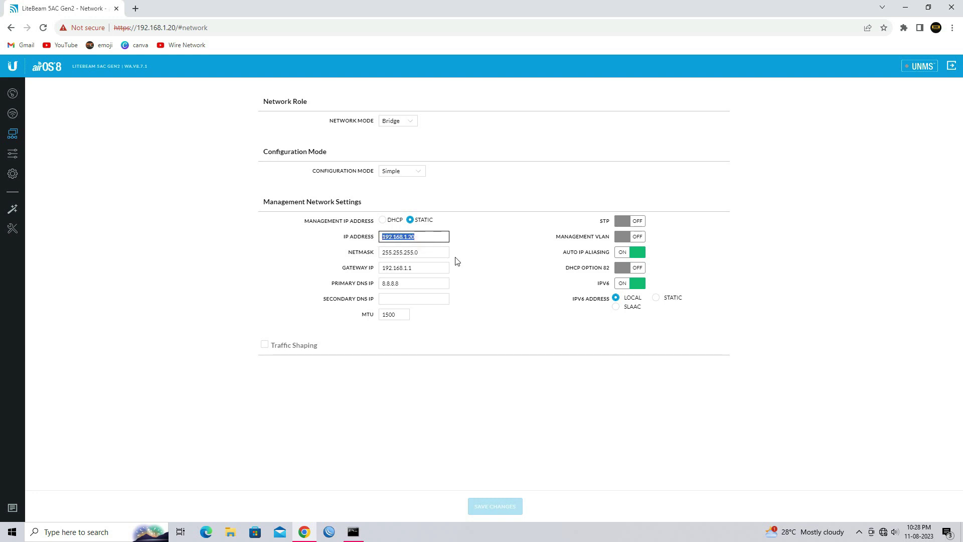
{"action": "type", "text": "192"}
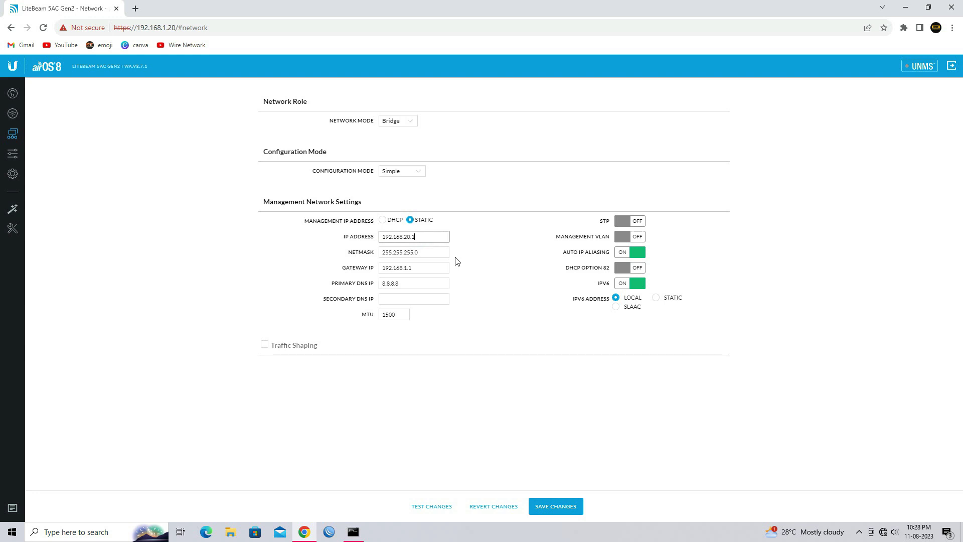
{"action": "key", "text": "Tab"}
{"action": "key", "text": "Tab"}
{"action": "key", "text": "Tab"}
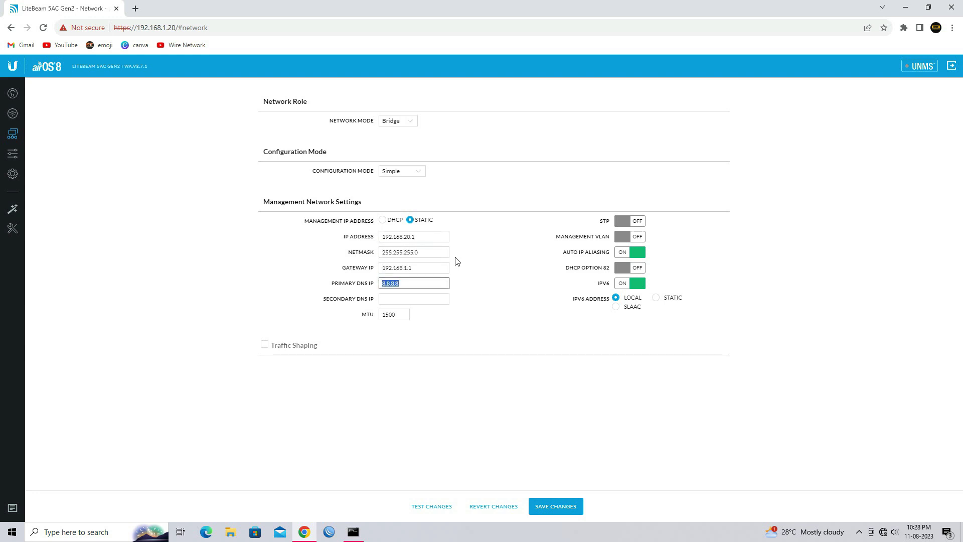
{"action": "key", "text": "shift+Tab"}
{"action": "type", "text": "192"}
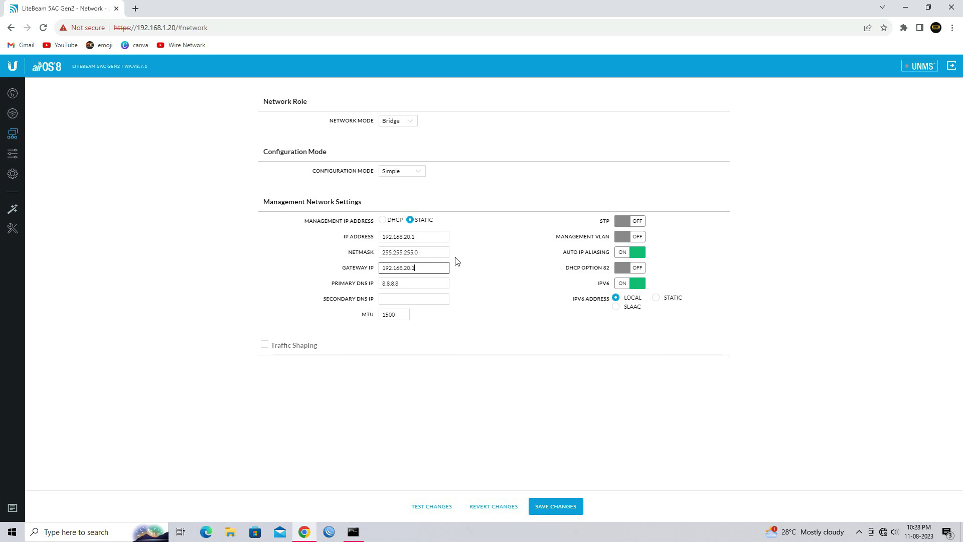
{"action": "left_click", "coordinate": [429, 296]}
- Switch off Auto IP Aliasing and IPv6, then save the network settings
{"action": "left_click", "coordinate": [640, 251]}
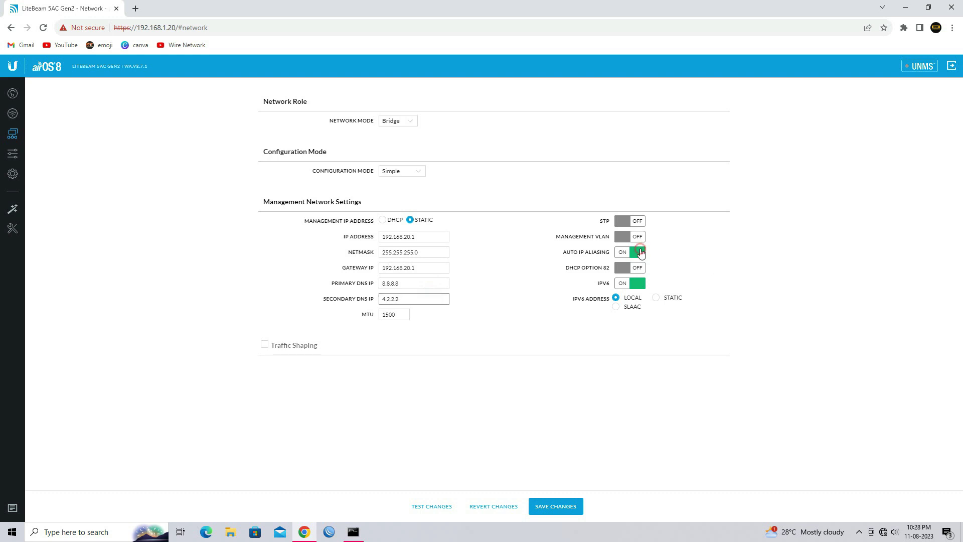
{"action": "left_click", "coordinate": [638, 289]}
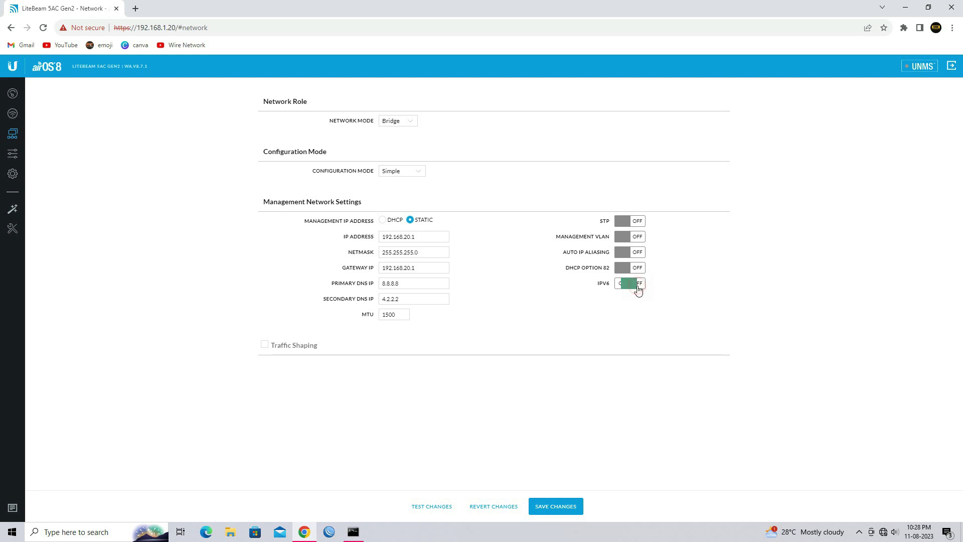
{"action": "left_click", "coordinate": [557, 508]}
{"action": "left_click", "coordinate": [355, 532]}
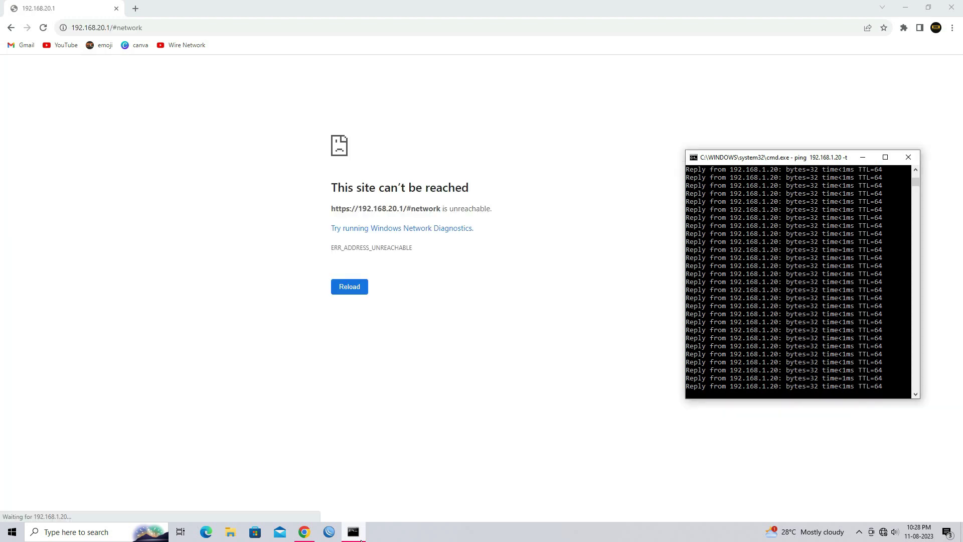
- Set the Ethernet adapter's IPv4 to 192.168.20.25 with mask 255.255.255.0
{"action": "key", "text": "super+r"}
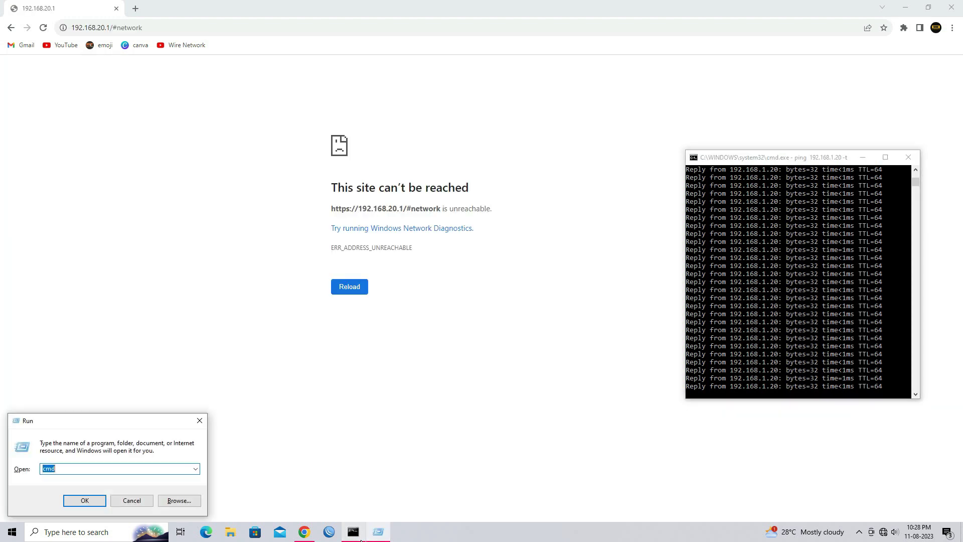
{"action": "type", "text": "nc"}
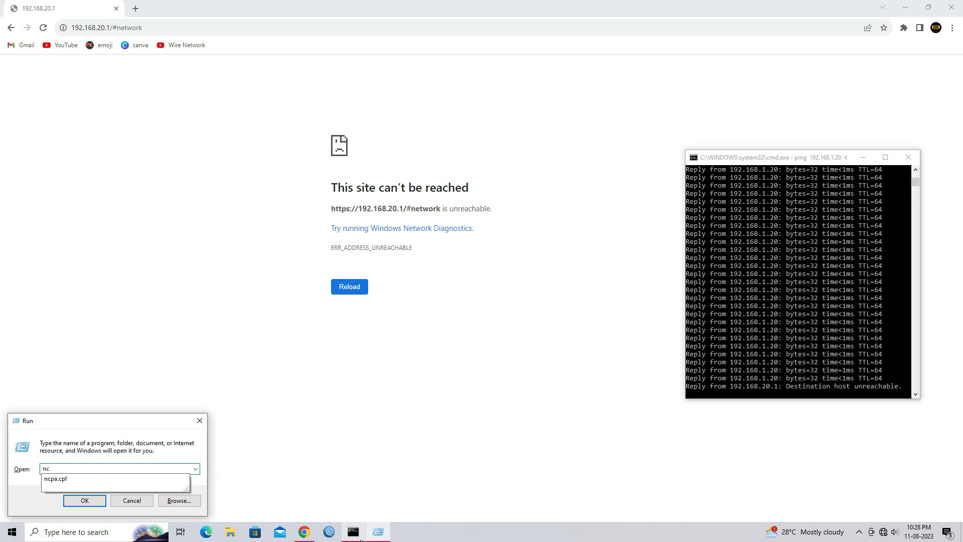
{"action": "type", "text": "pa.cpl"}
{"action": "key", "text": "Return"}
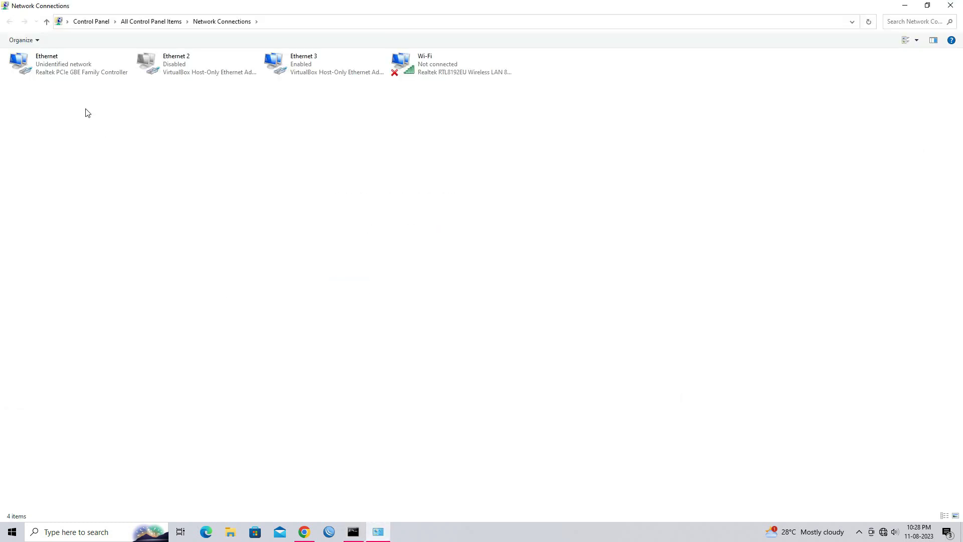
{"action": "right_click", "coordinate": [61, 70]}
{"action": "left_click", "coordinate": [73, 161]}
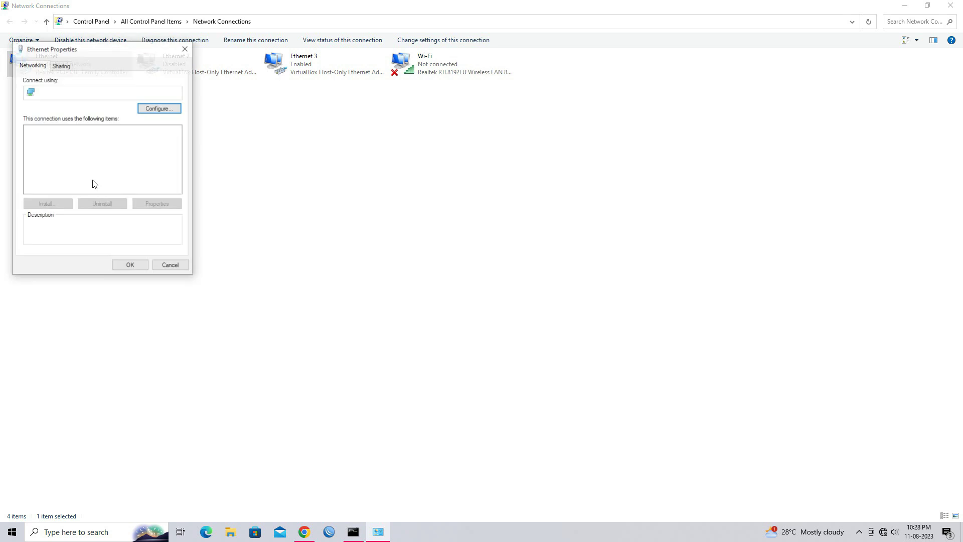
{"action": "double_click", "coordinate": [108, 140]}
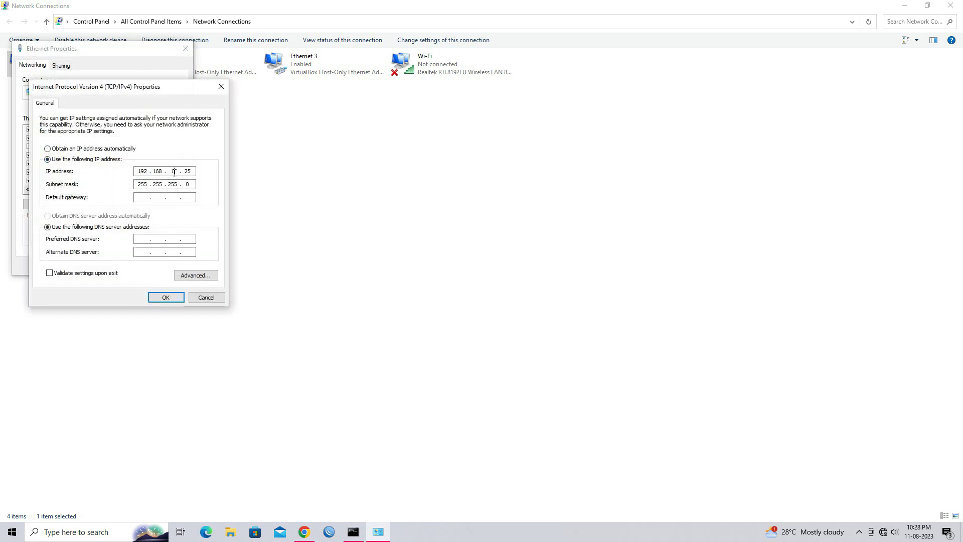
{"action": "left_click", "coordinate": [166, 297]}
{"action": "left_click", "coordinate": [130, 266]}
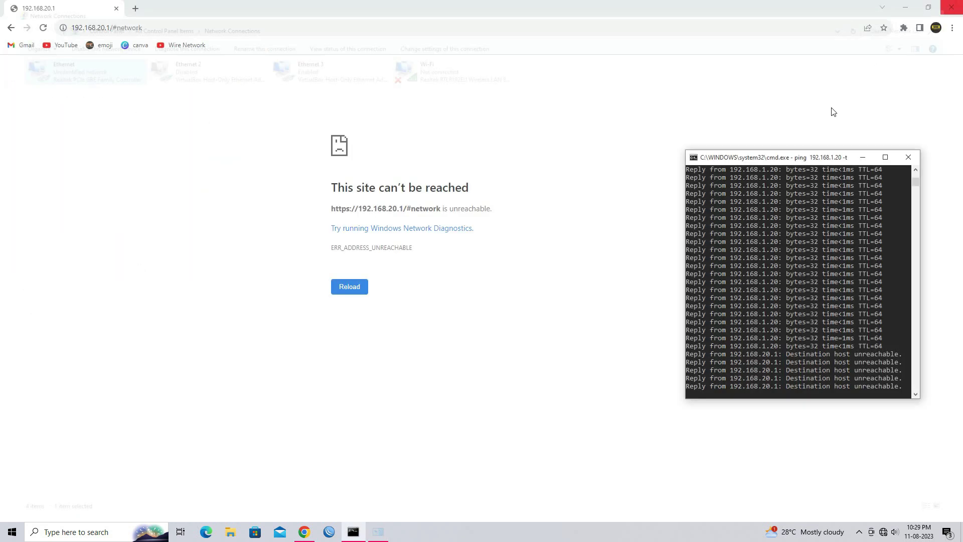
- Check the failed ping output, then close the old ping window
{"action": "right_click", "coordinate": [814, 314]}
{"action": "left_click", "coordinate": [814, 313]}
{"action": "right_click", "coordinate": [814, 314]}
{"action": "left_click", "coordinate": [814, 314]}
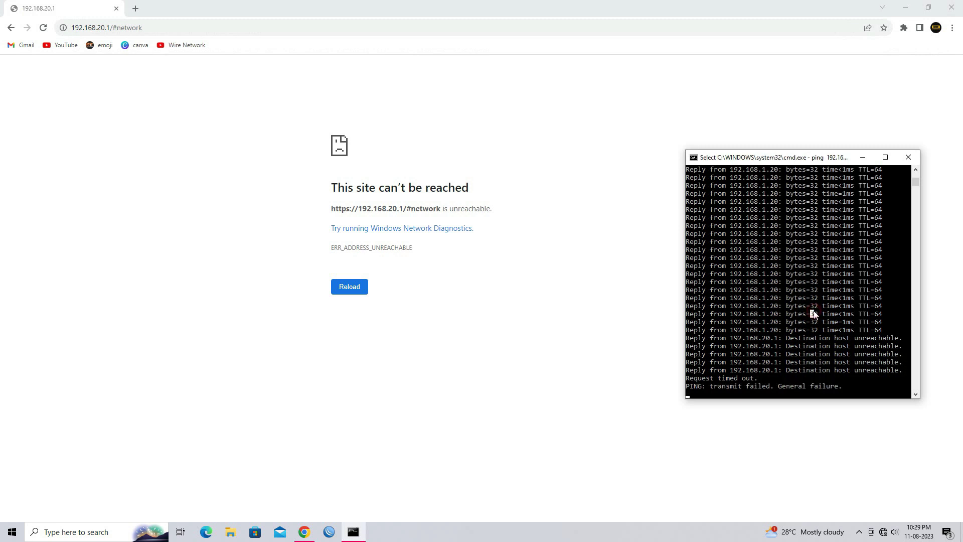
{"action": "right_click", "coordinate": [814, 314]}
{"action": "left_click", "coordinate": [908, 157]}
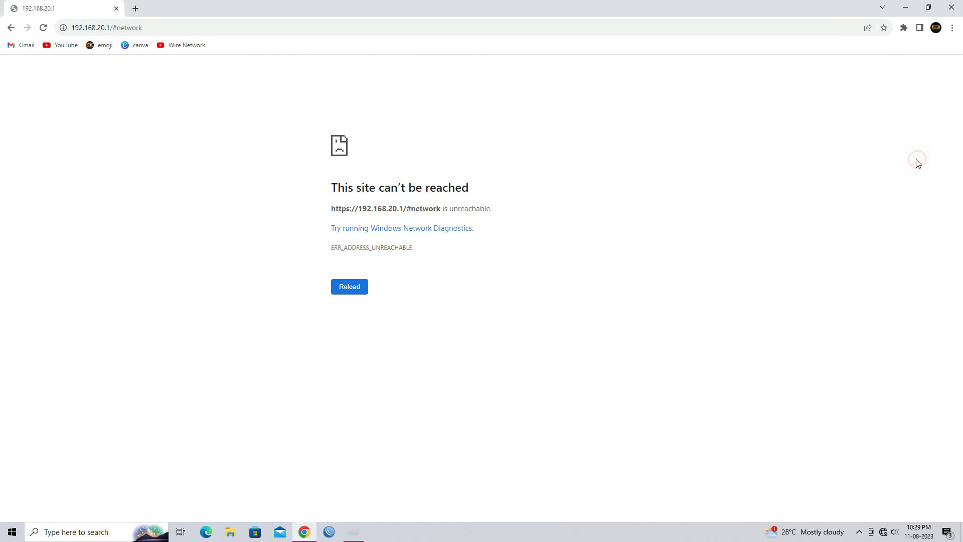
{"action": "key", "text": "super+r"}
{"action": "key", "text": "super+e"}
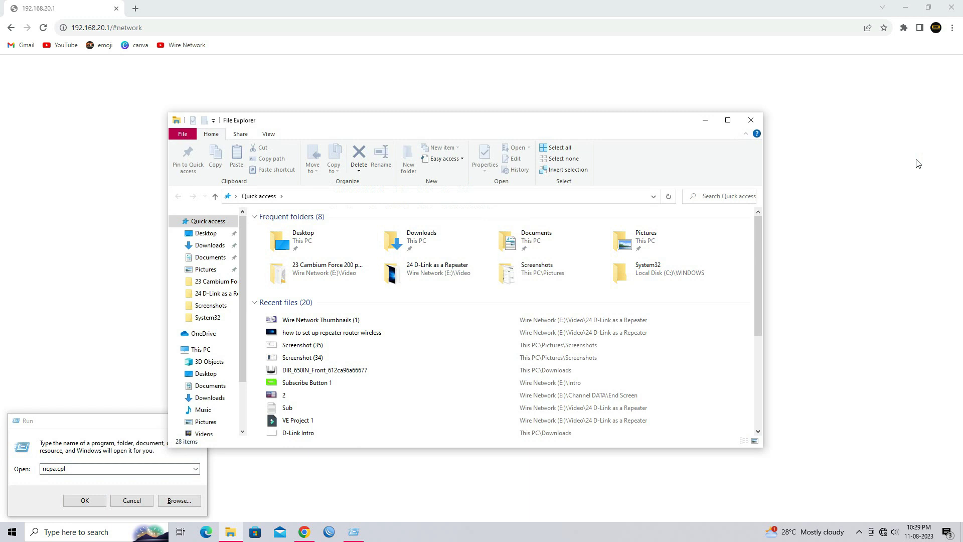
- Run a continuous ping 192.168.20.1 -t from a new Command Prompt and confirm the replies
{"action": "left_click", "coordinate": [747, 120]}
{"action": "type", "text": "cmd"}
{"action": "key", "text": "Return"}
{"action": "type", "text": "ping "}
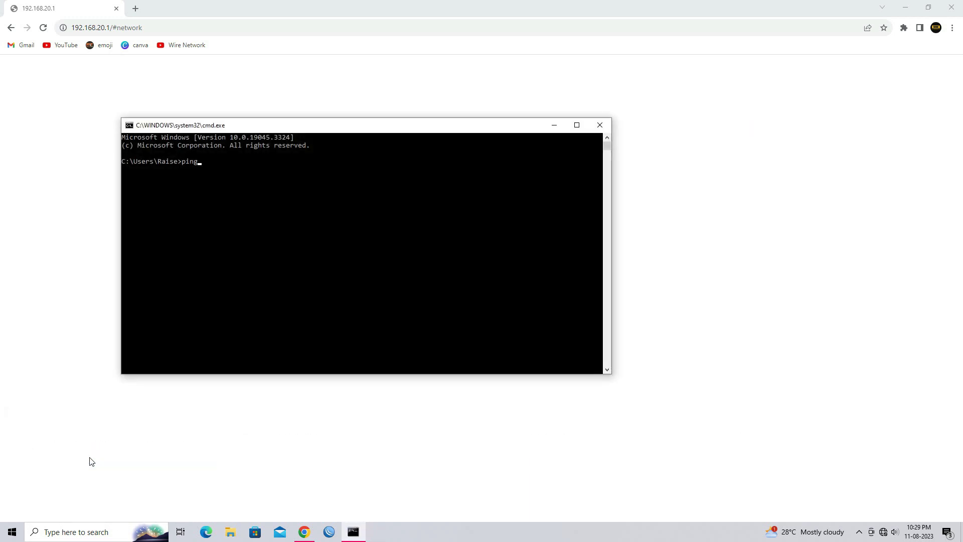
{"action": "type", "text": "192.168.20.1 -t"}
{"action": "key", "text": "Return"}
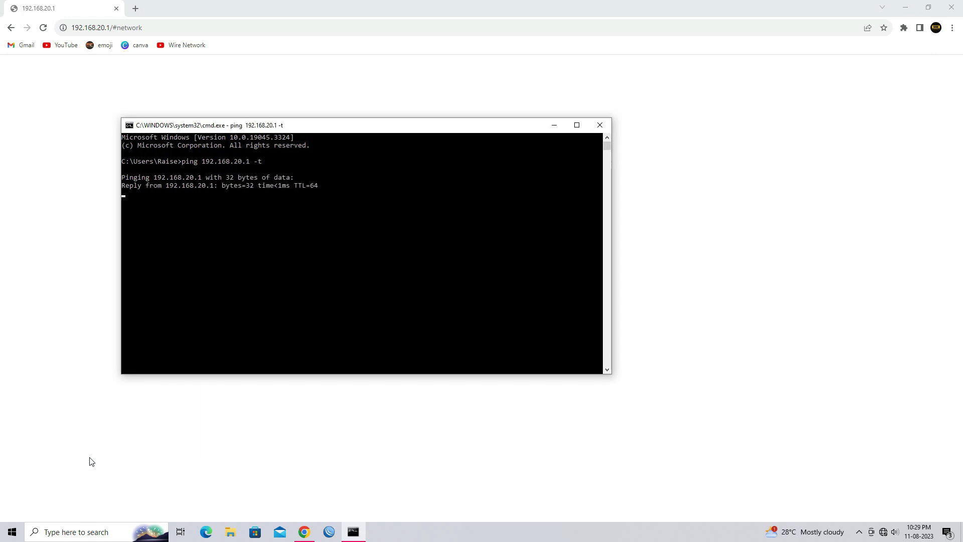
{"action": "left_click", "coordinate": [108, 28]}
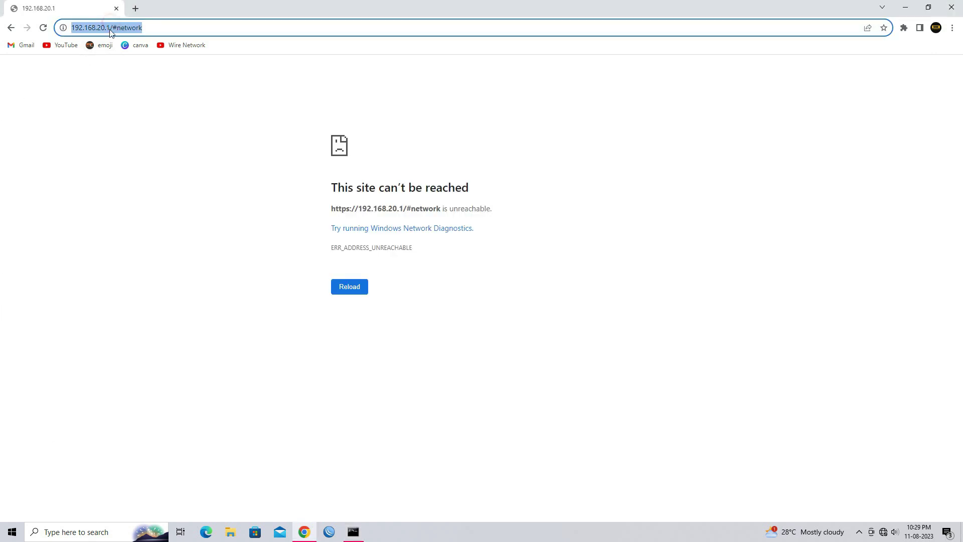
- Reload 192.168.20.1, proceed past the certificate warning, and log in with the device password
{"action": "left_click", "coordinate": [45, 28]}
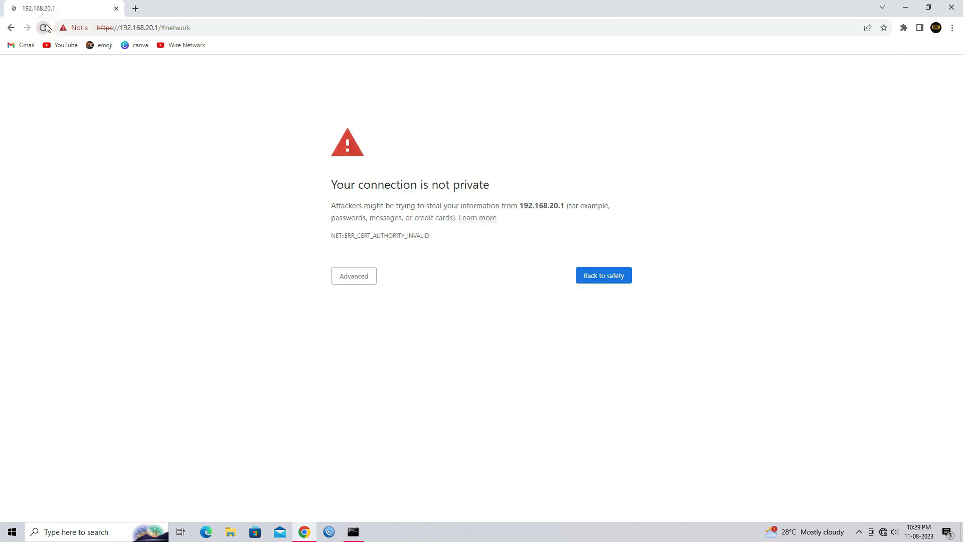
{"action": "left_click", "coordinate": [355, 279]}
{"action": "left_click", "coordinate": [388, 355]}
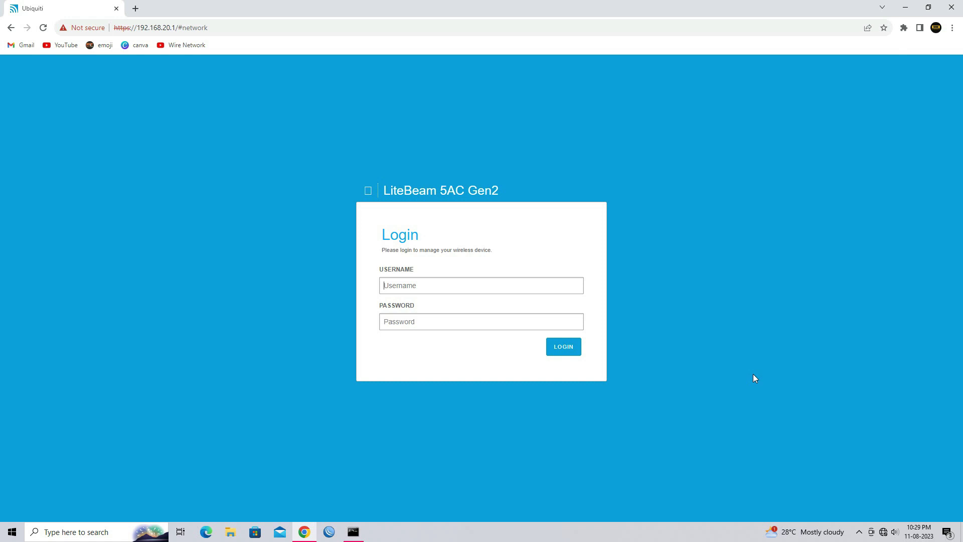
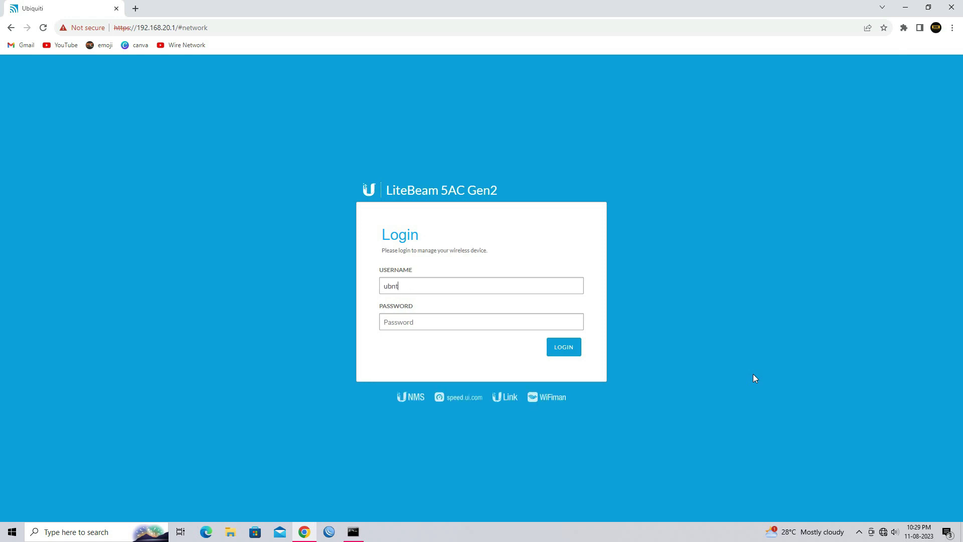
{"action": "key", "text": "Return"}
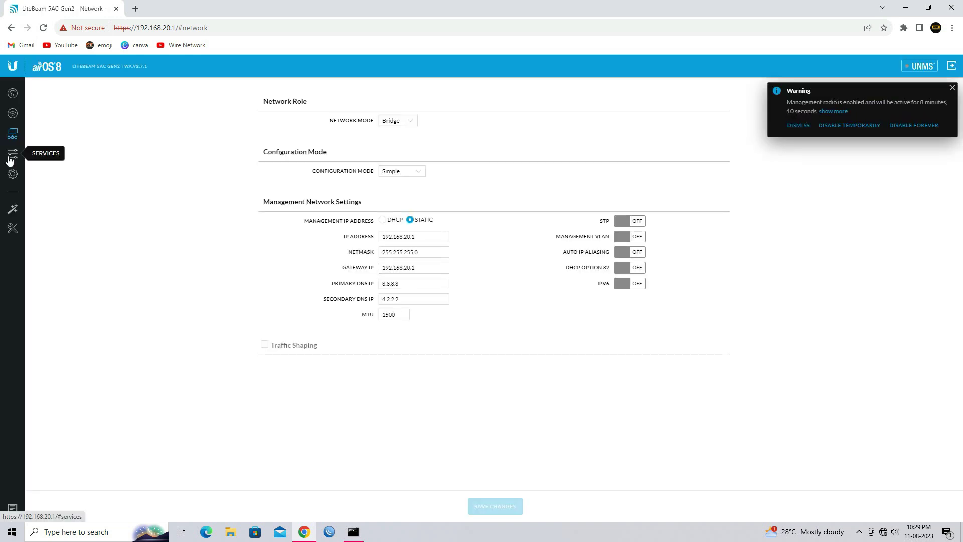
- On the System page, replace the device name LiteBeam 5AC Gen2 with WIRE_OFFICE_AP and save
{"action": "left_click", "coordinate": [13, 176]}
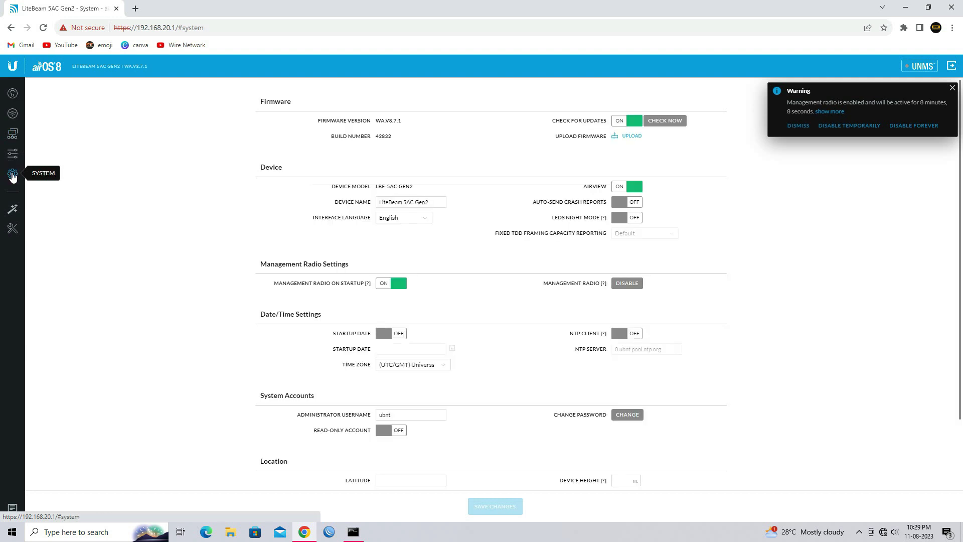
{"action": "left_click_drag", "start_coordinate": [427, 200], "coordinate": [374, 200]}
{"action": "type", "text": "WIRE_"}
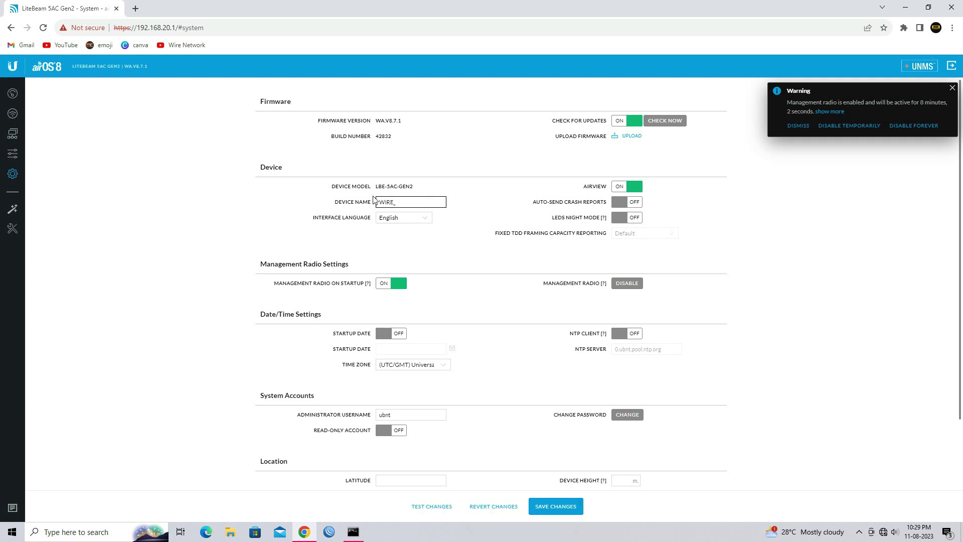
{"action": "type", "text": "OFFICE_AP"}
{"action": "left_click", "coordinate": [560, 506]}
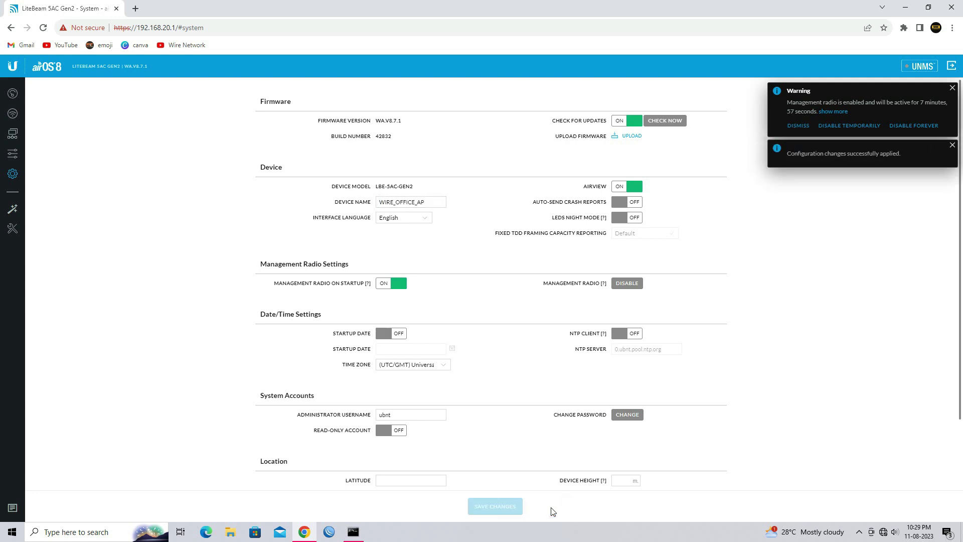